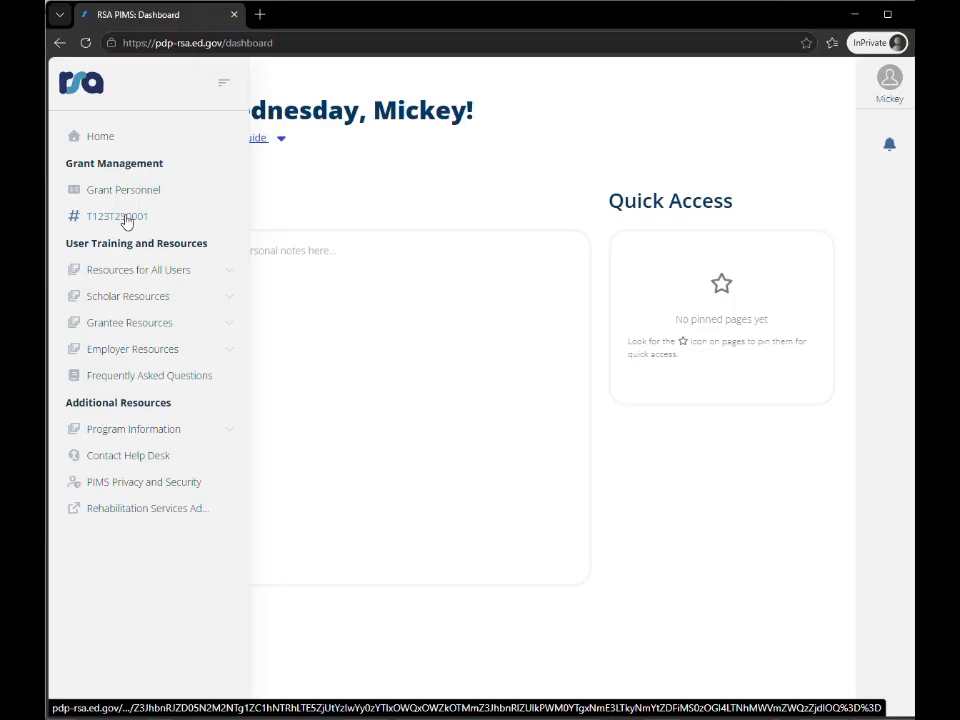
Open grant T123T250001, sort its pending scholars by pending status and save that view.
click(125, 217)
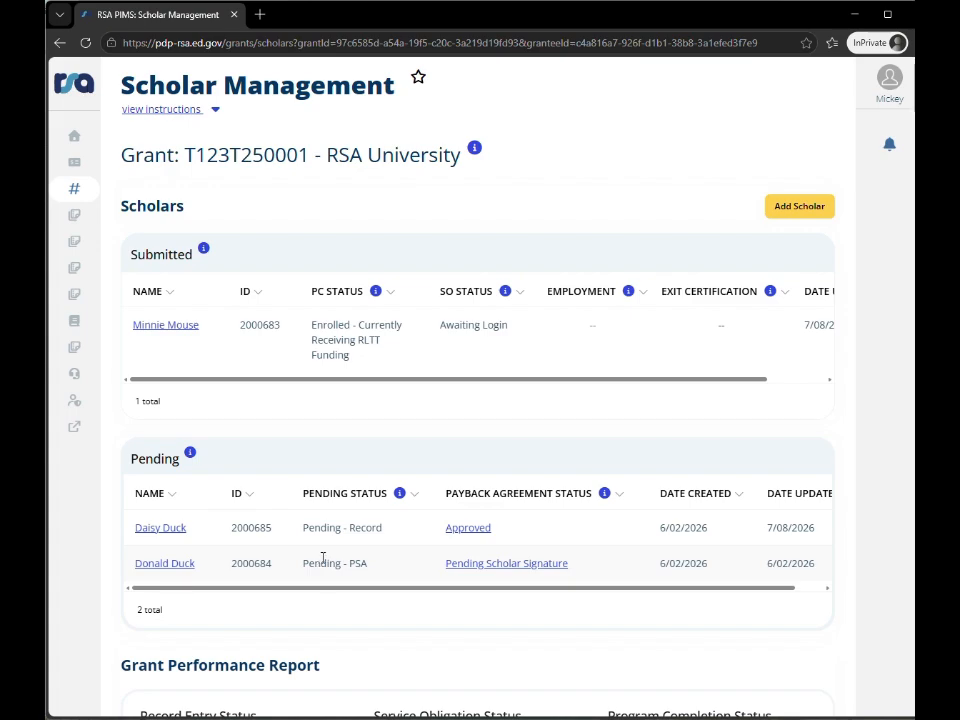
click(415, 494)
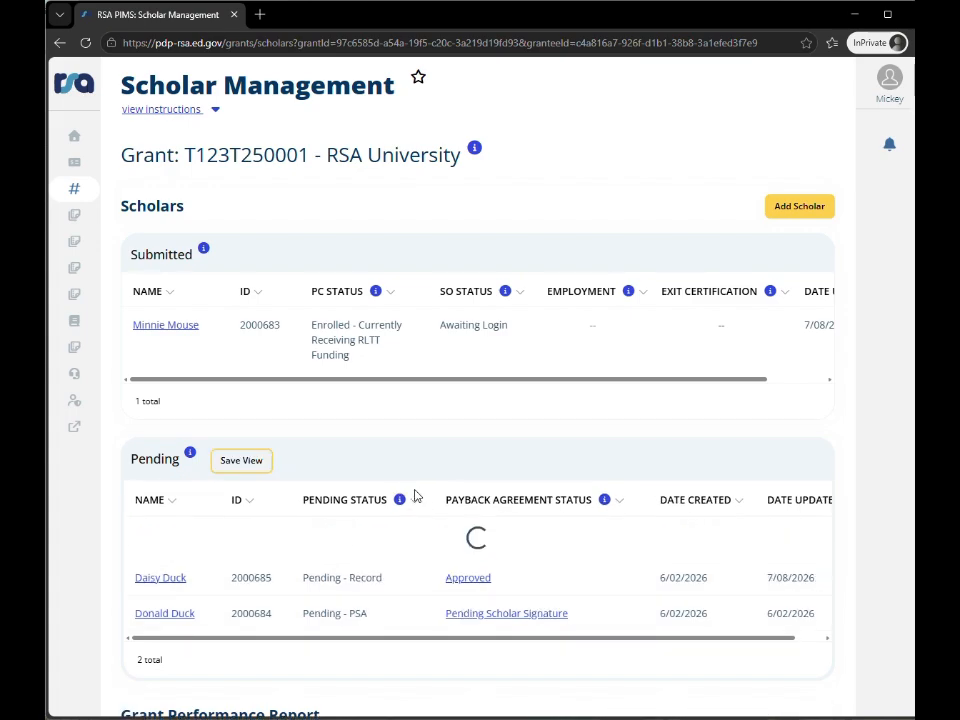
click(242, 461)
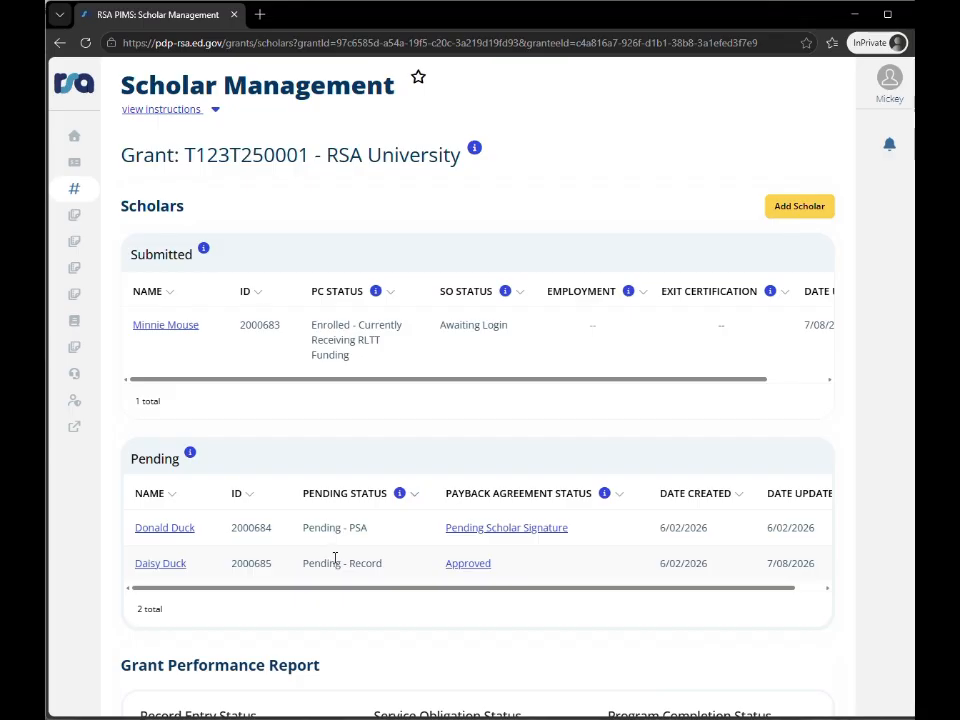
Open the scholar record with Pending - Record status and collapse its instructions.
click(168, 566)
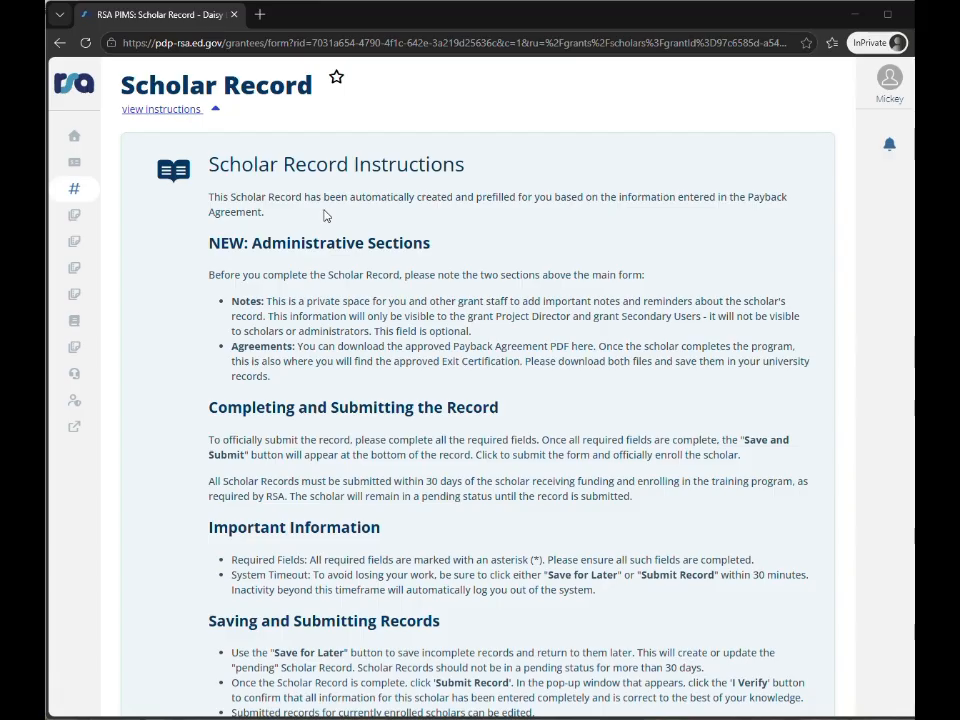
click(216, 111)
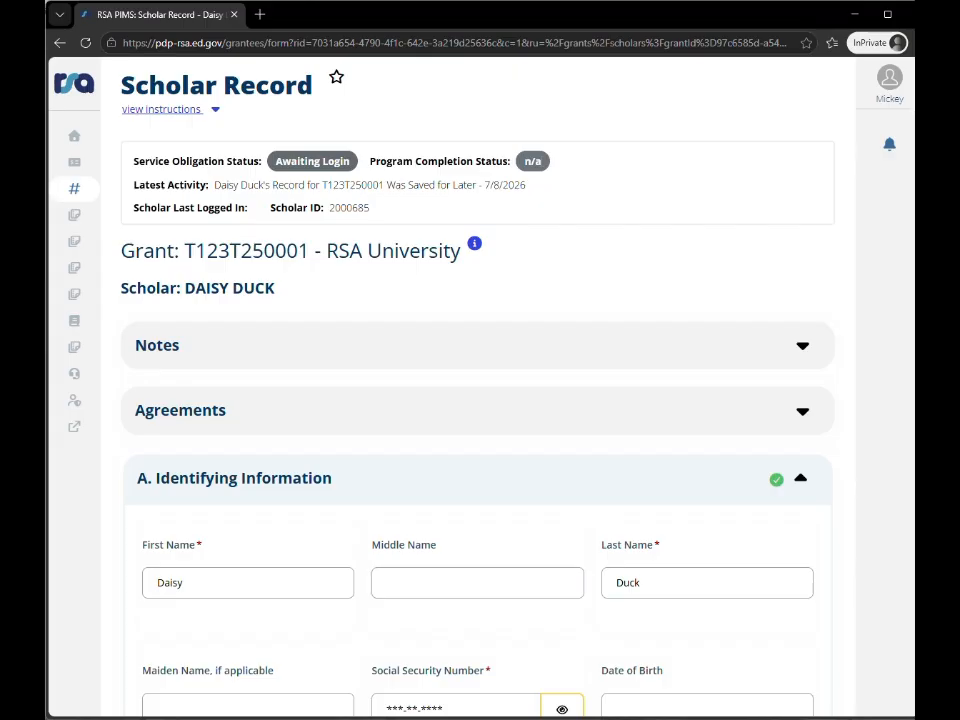
scroll(514, 289, down, 1)
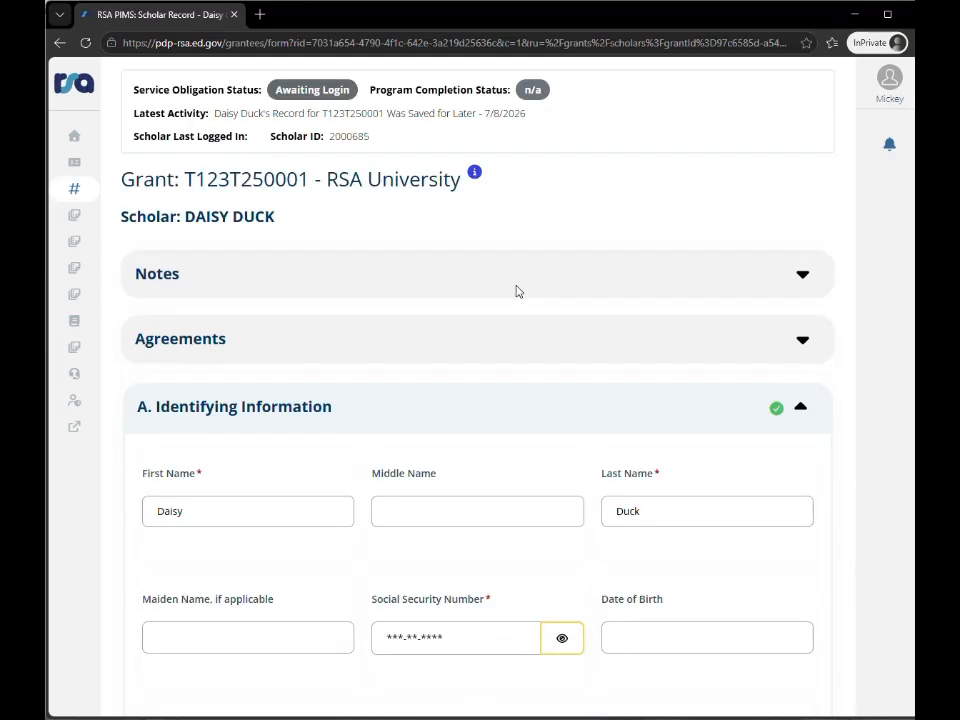
Look over the record's Notes and Agreements sections, closing each one after viewing it.
click(390, 271)
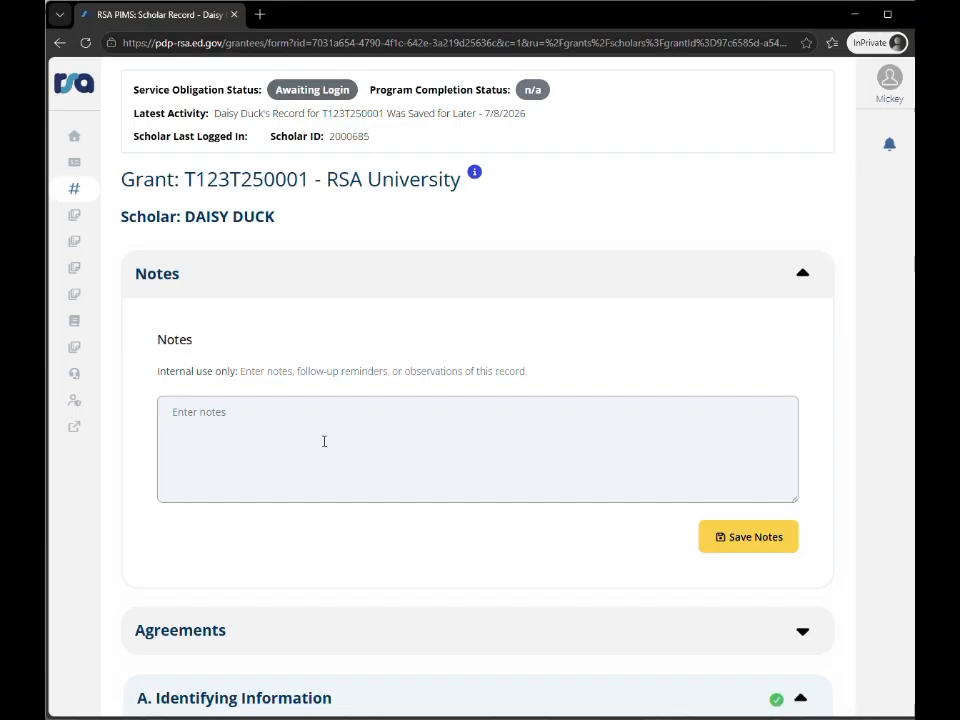
click(311, 270)
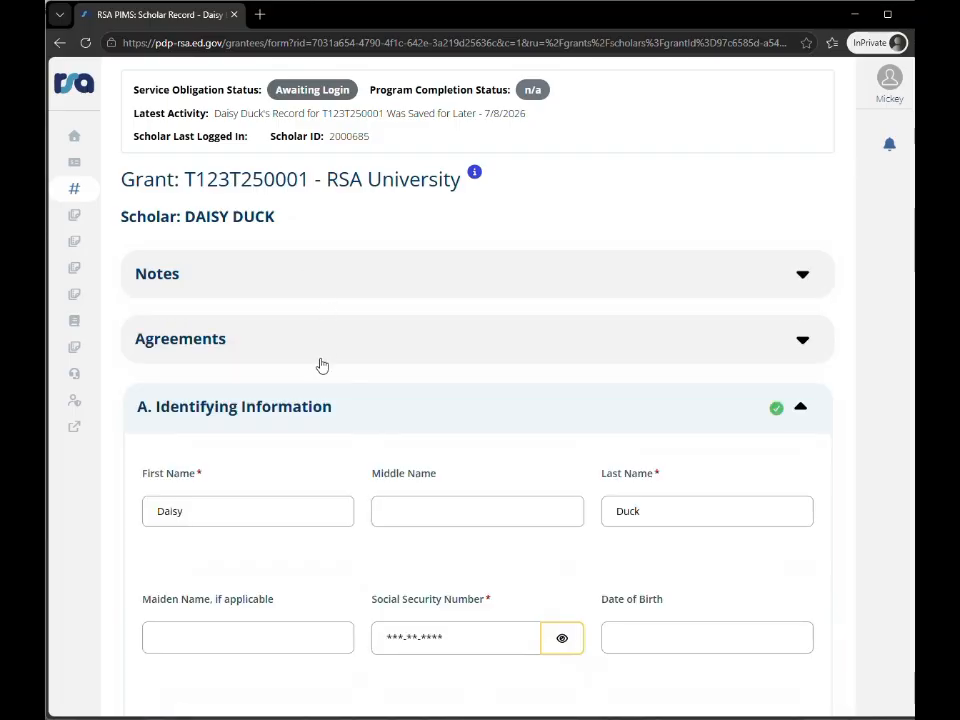
click(379, 343)
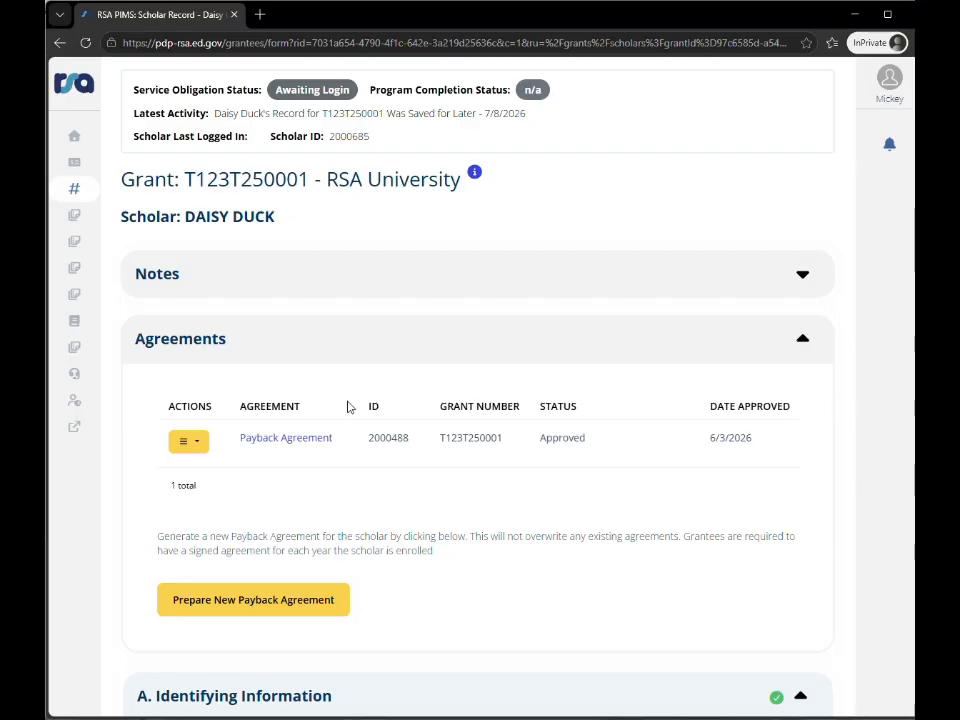
click(357, 342)
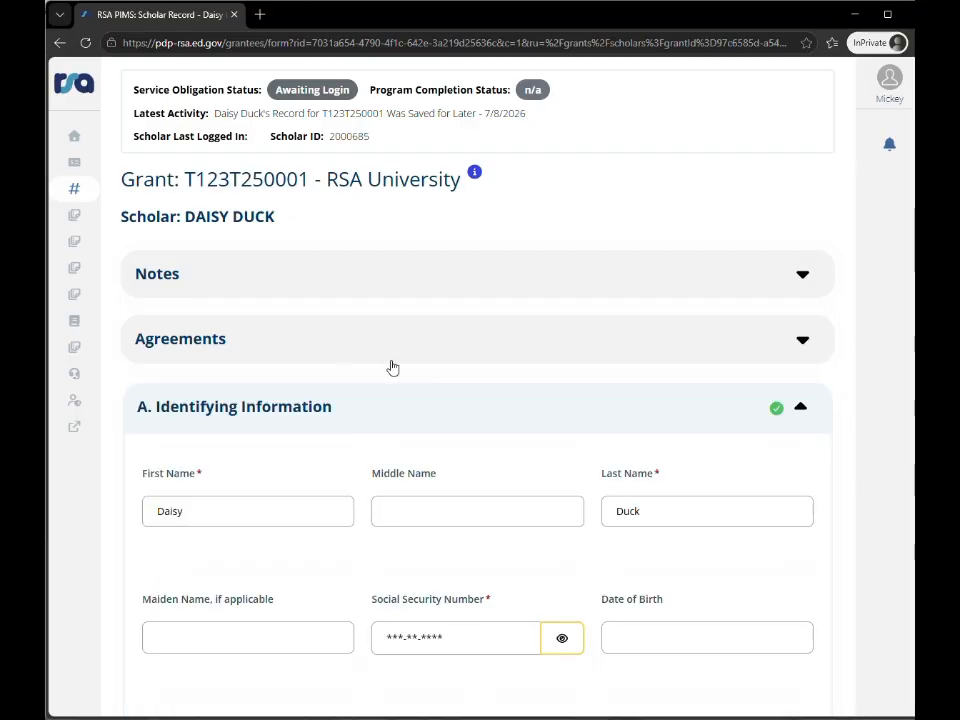
Collapse the Identifying Information section and expand it again.
scroll(381, 414, down, 1)
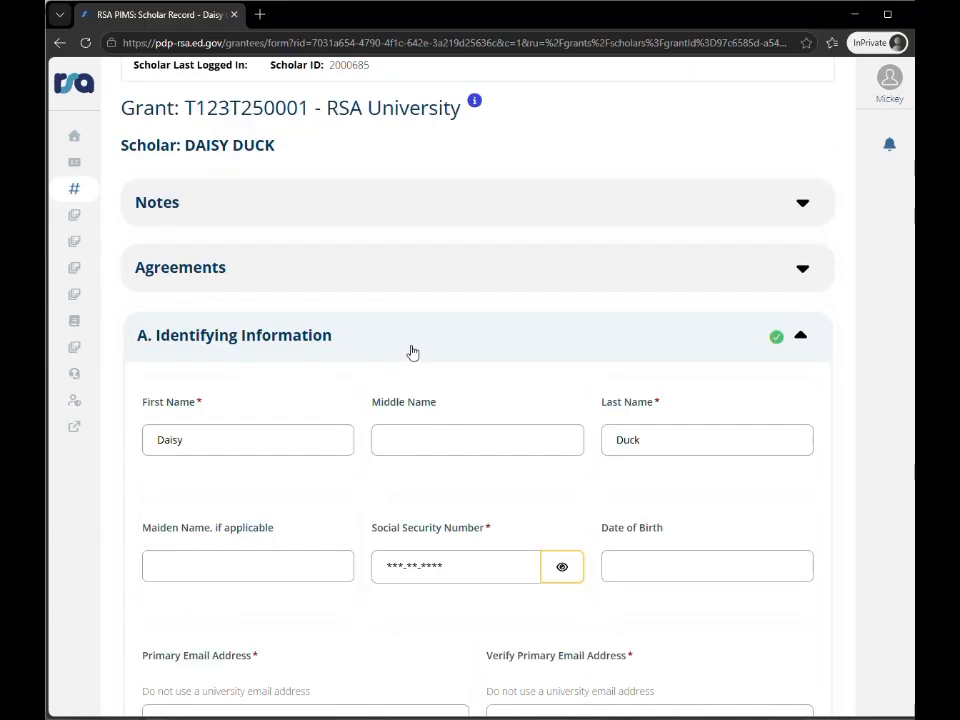
scroll(412, 352, down, 1)
click(381, 263)
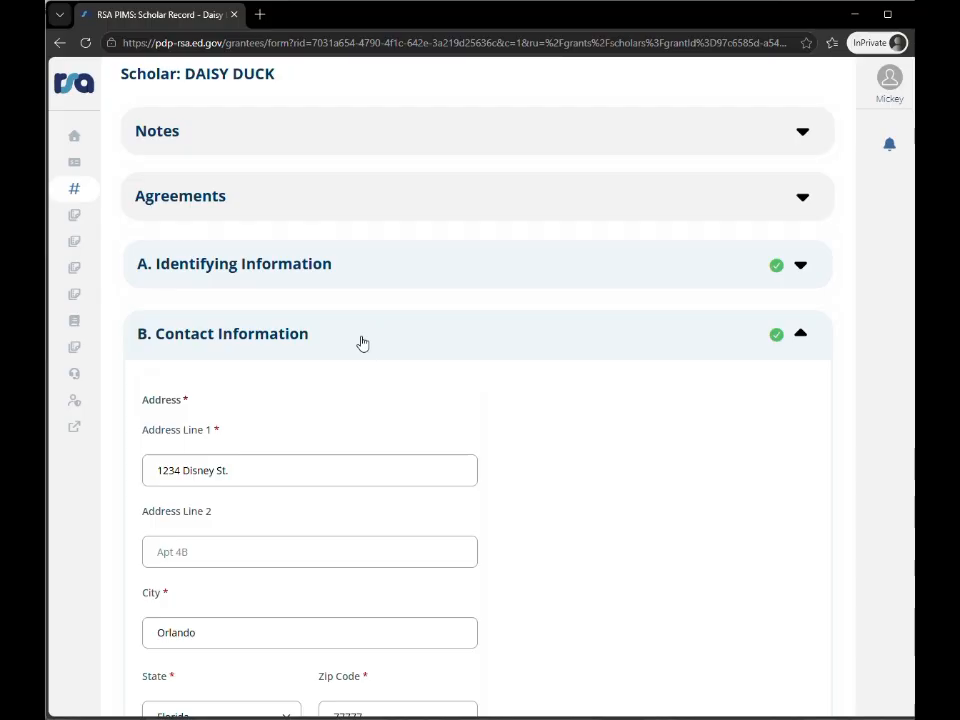
click(379, 269)
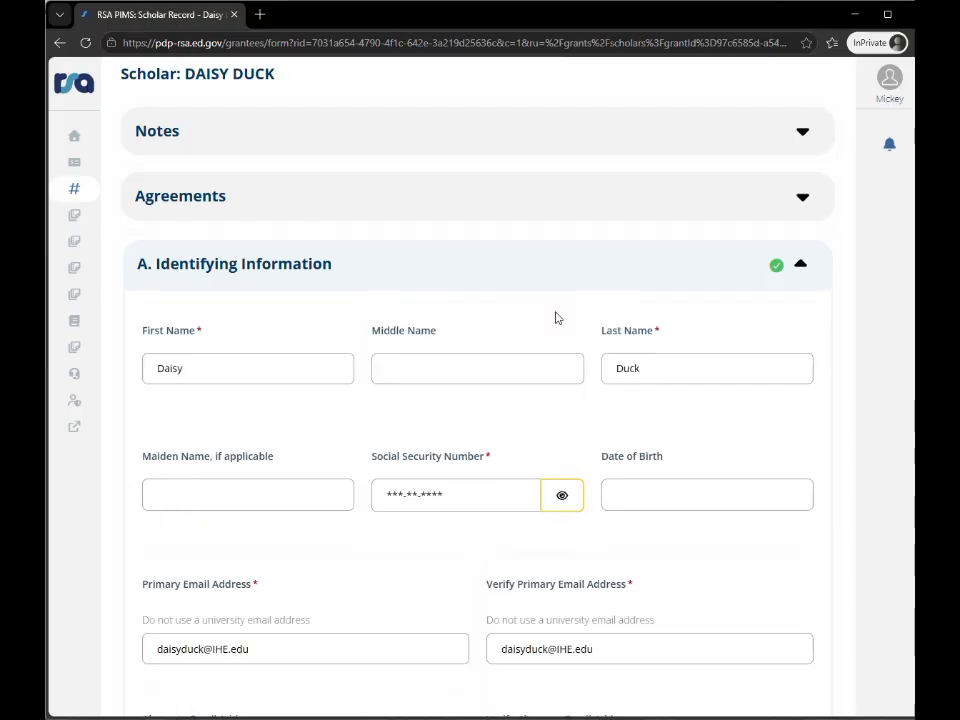
Enter the scholar's date of birth in the Identifying Information section.
click(700, 500)
click(660, 495)
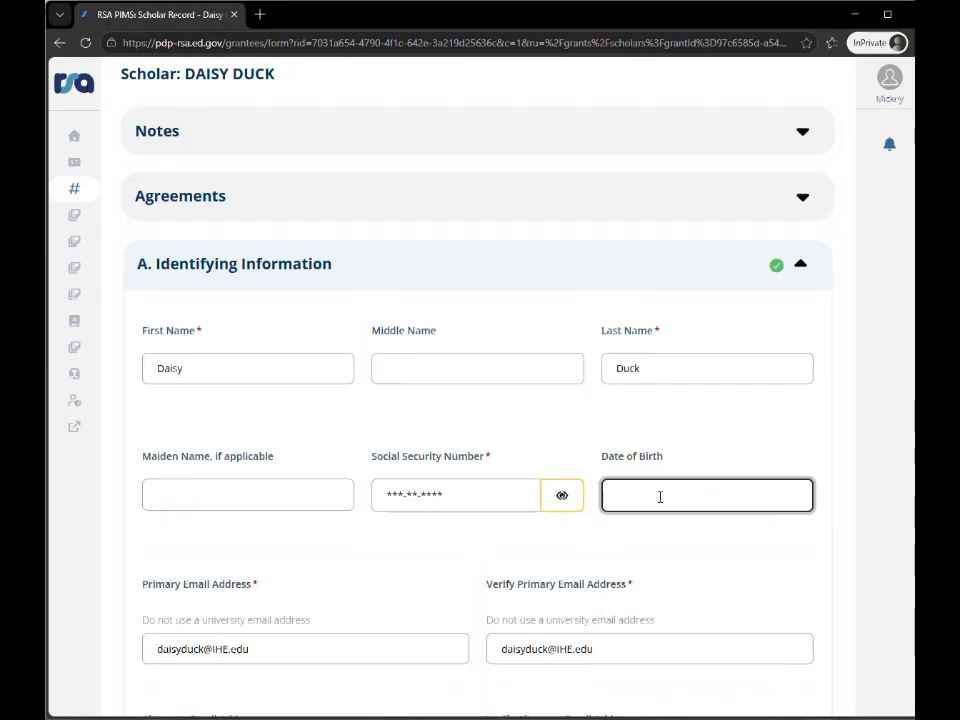
text(01)
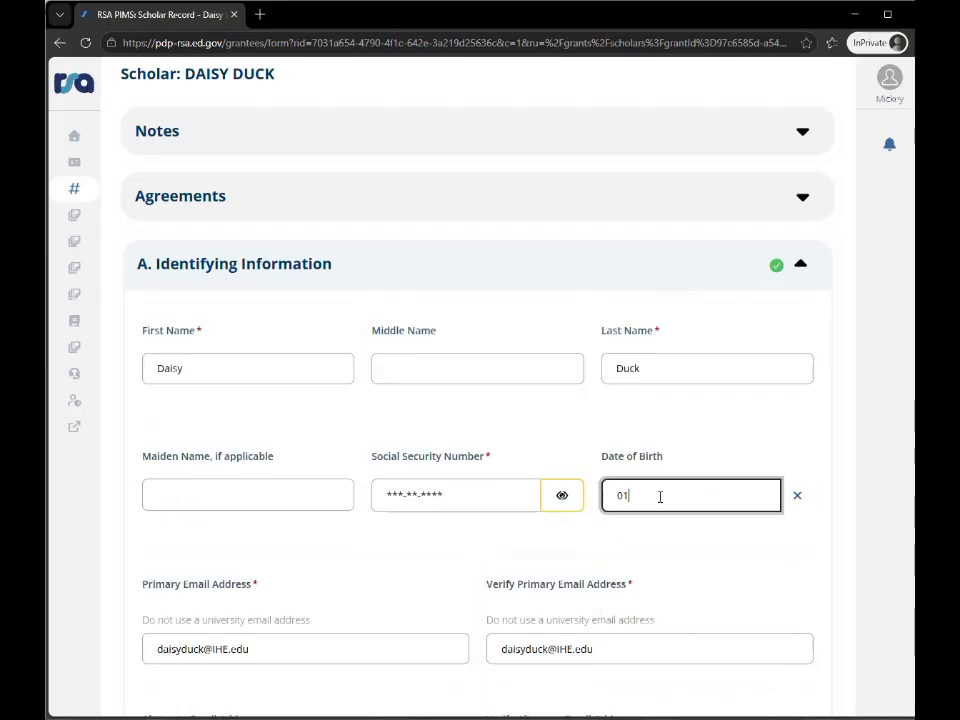
text(/01/2000)
click(681, 558)
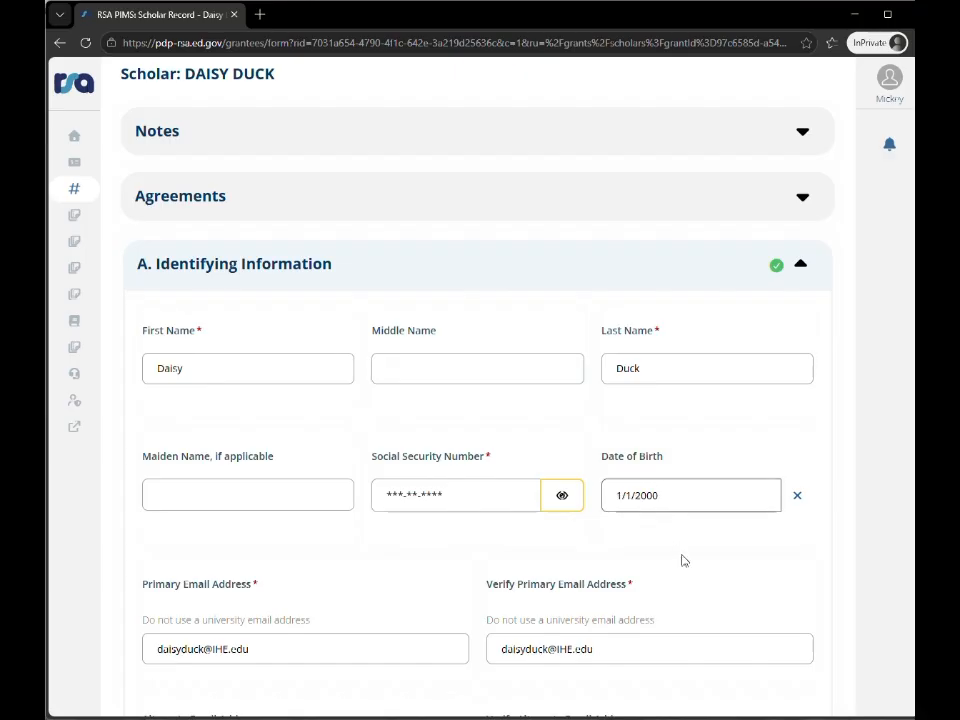
In Demographic Information, answer question 1 with No and questions 2, 3 and 4 with Yes.
scroll(683, 556, down, 7)
scroll(683, 554, down, 6)
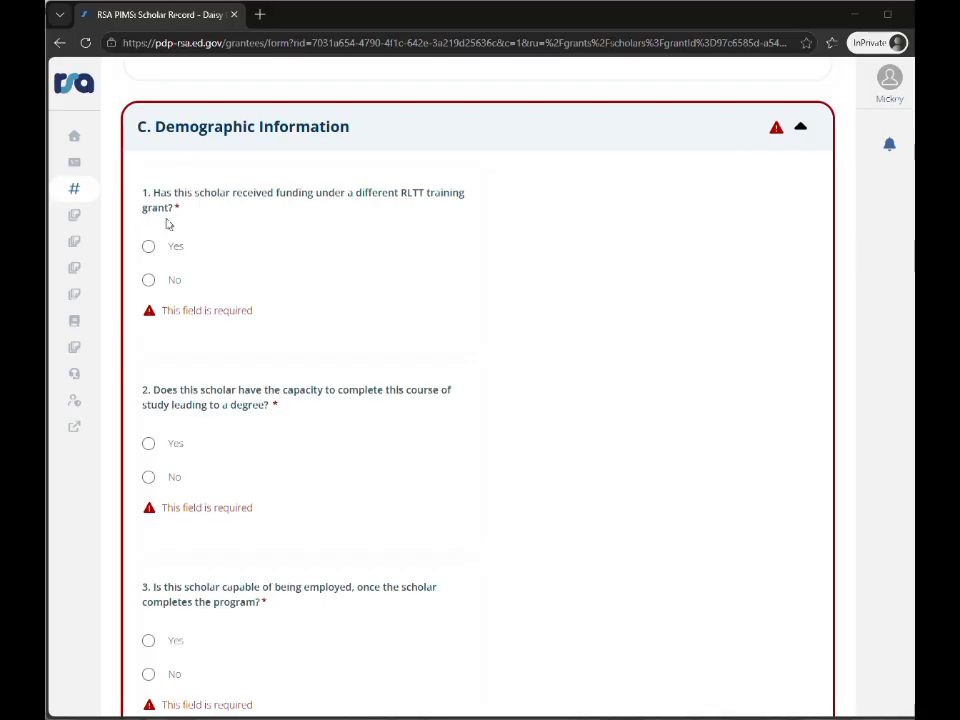
click(148, 246)
click(149, 281)
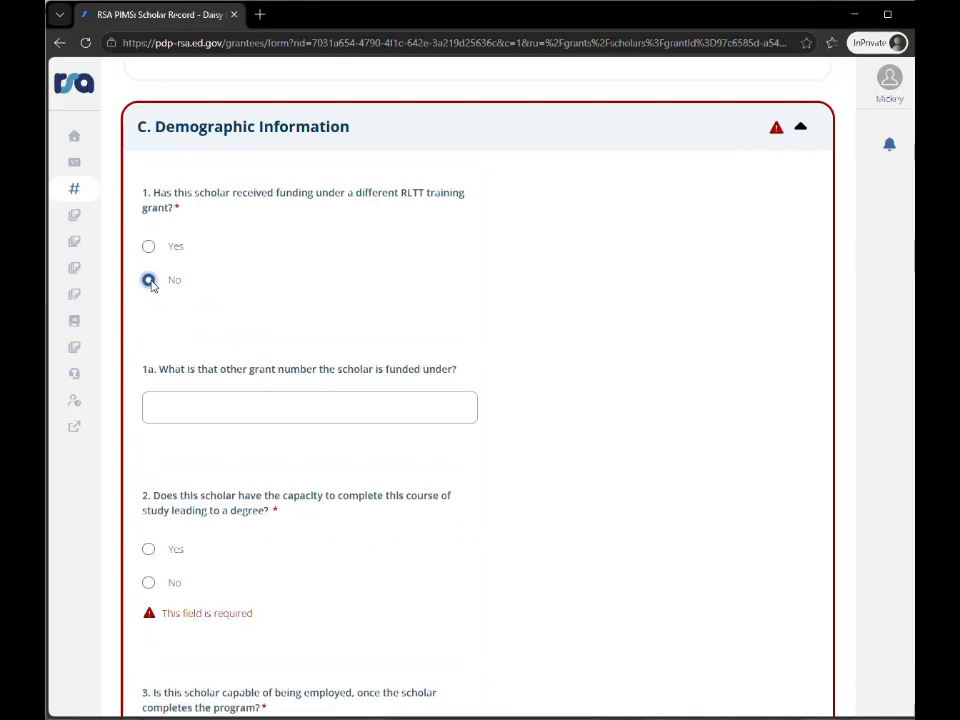
click(148, 423)
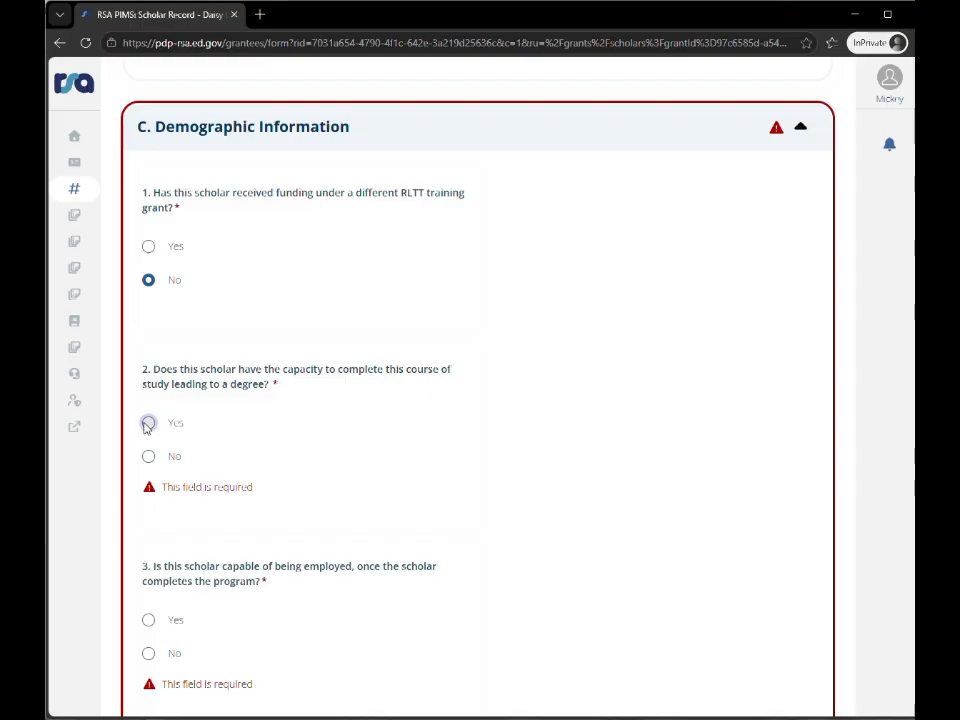
scroll(200, 420, down, 2)
click(148, 458)
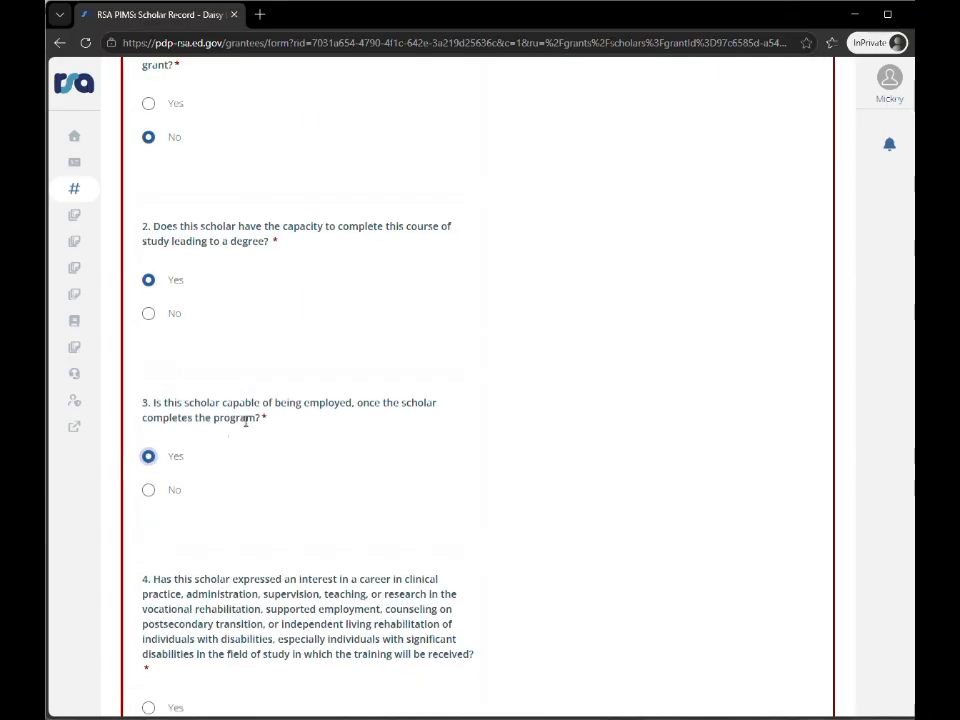
scroll(148, 440, down, 3)
click(148, 423)
Upload the Certification of Eligibility Form PDF from Downloads for question 5.
scroll(291, 401, down, 4)
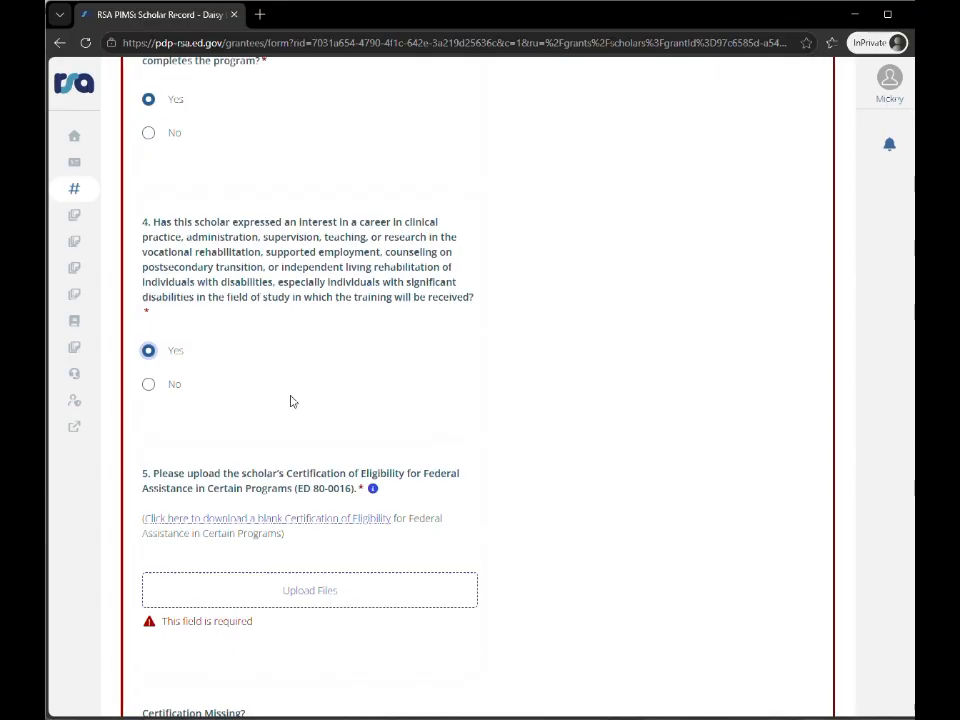
scroll(512, 412, down, 1)
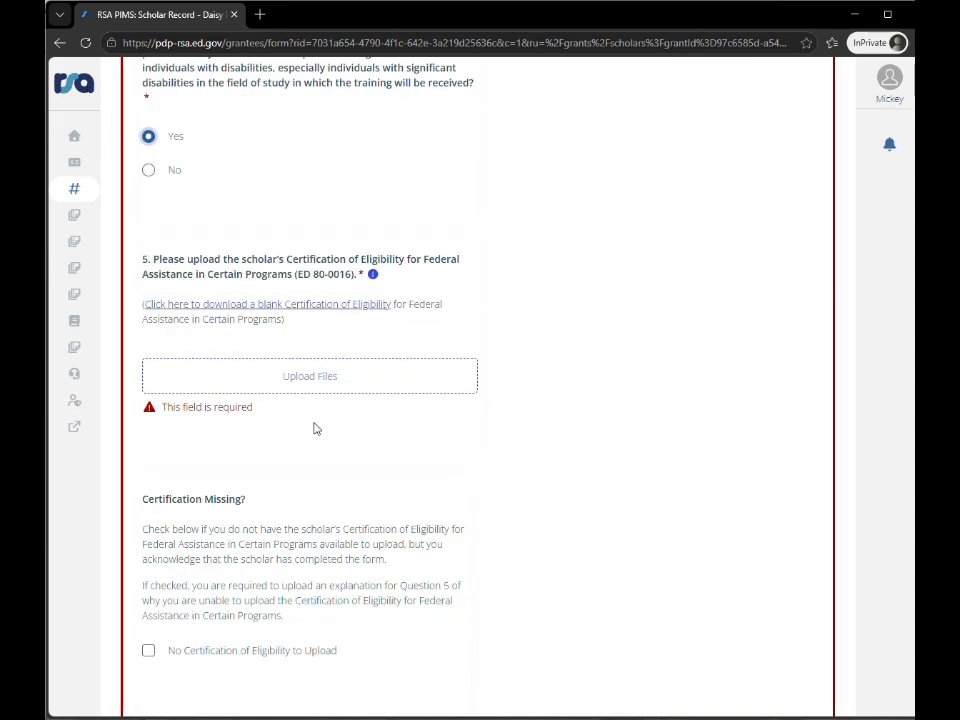
click(316, 378)
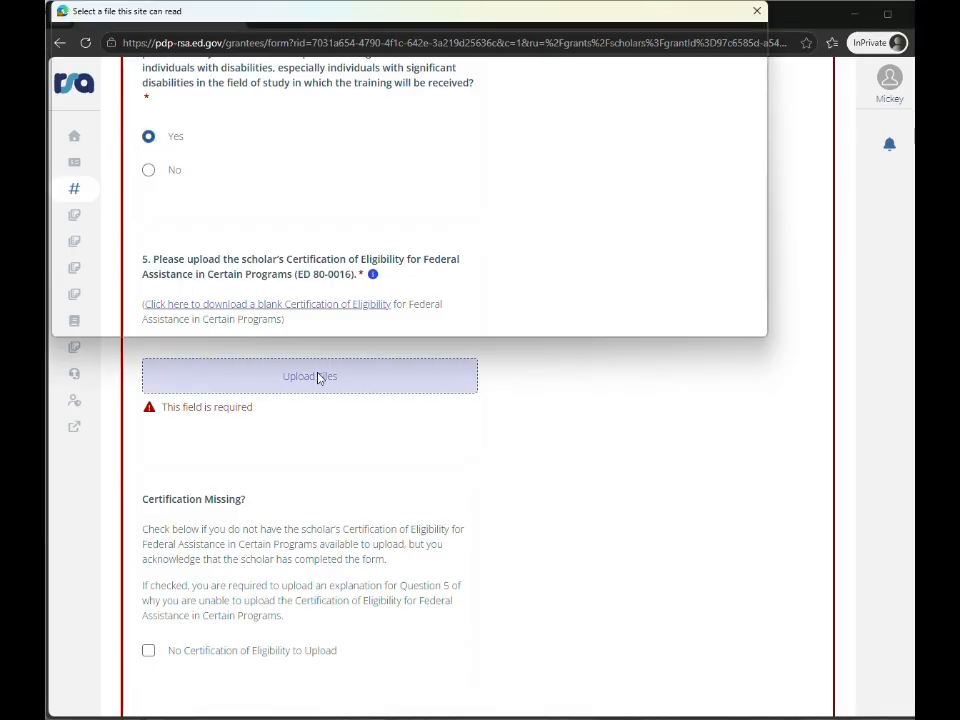
click(112, 191)
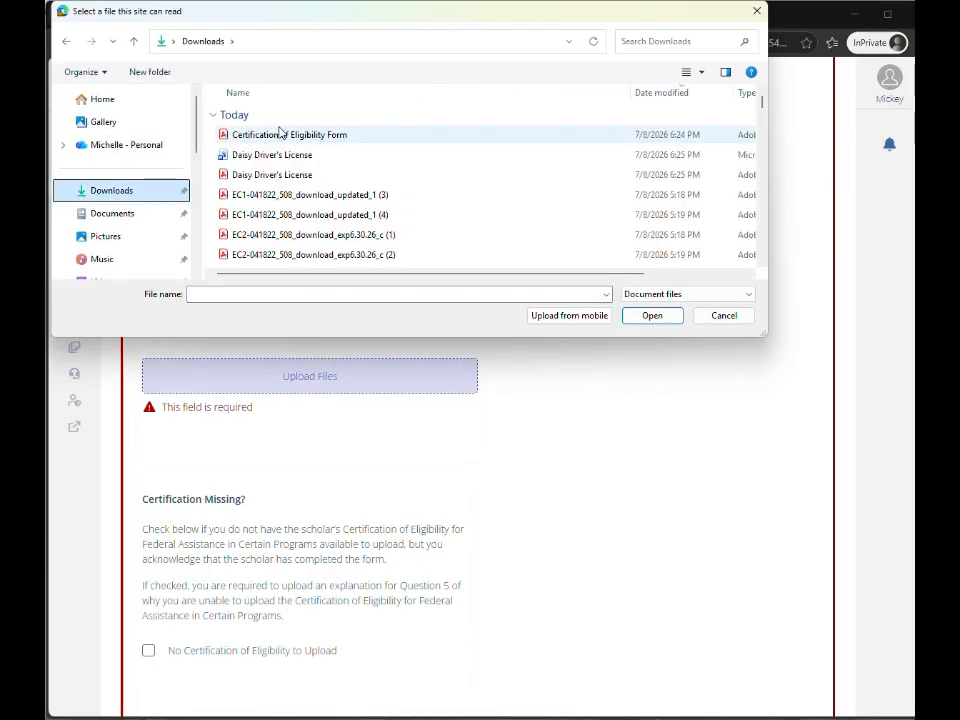
click(275, 216)
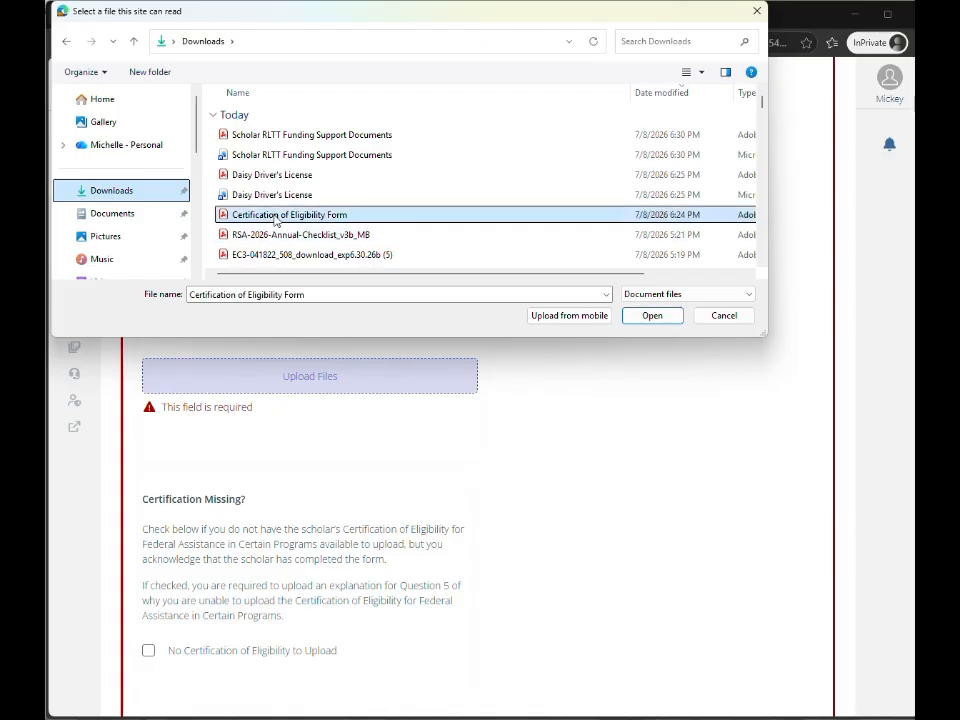
click(672, 316)
Upload the PDF of the scholar's driver's license from Downloads as proof of citizenship or residency for question 6.
scroll(430, 480, down, 1)
scroll(430, 480, down, 4)
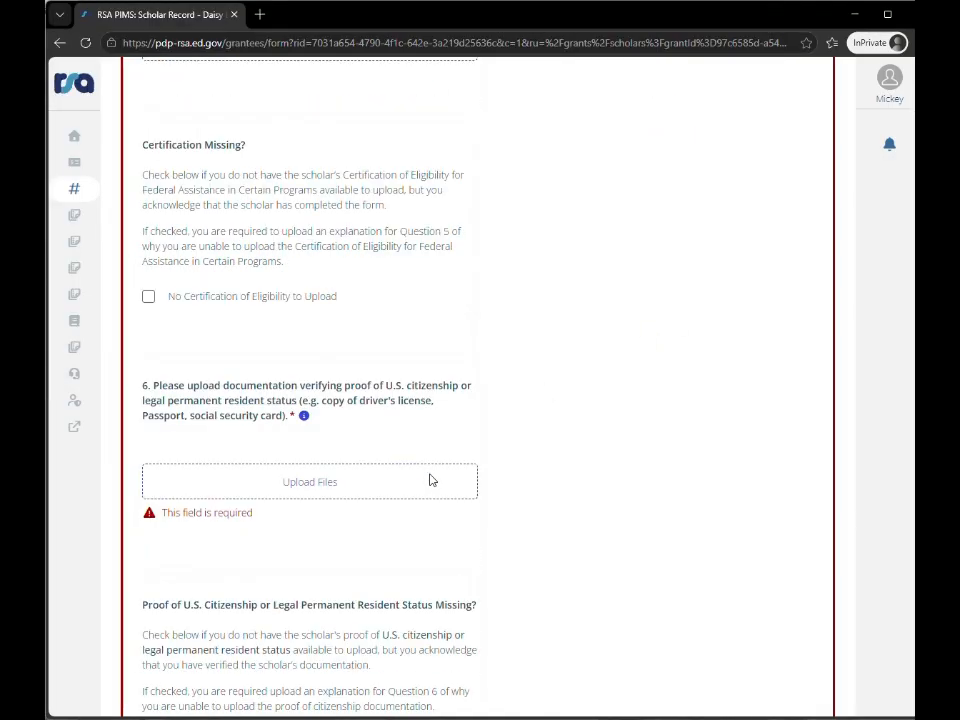
click(311, 494)
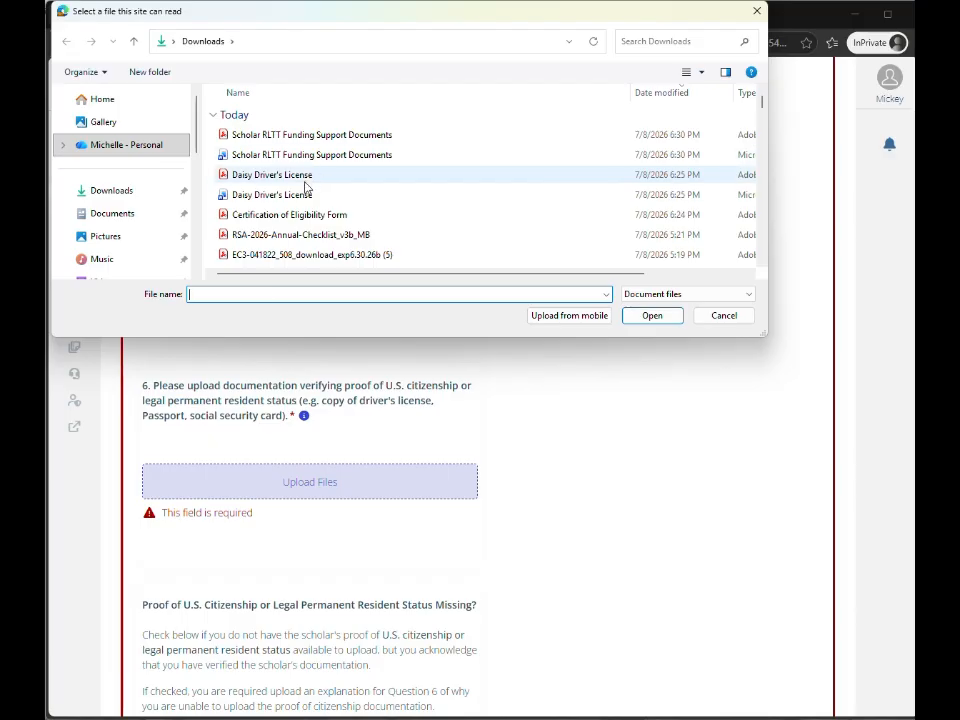
click(300, 176)
click(658, 316)
Review the file size guidance for question 5 and the missing-document options under both uploads.
scroll(498, 437, up, 3)
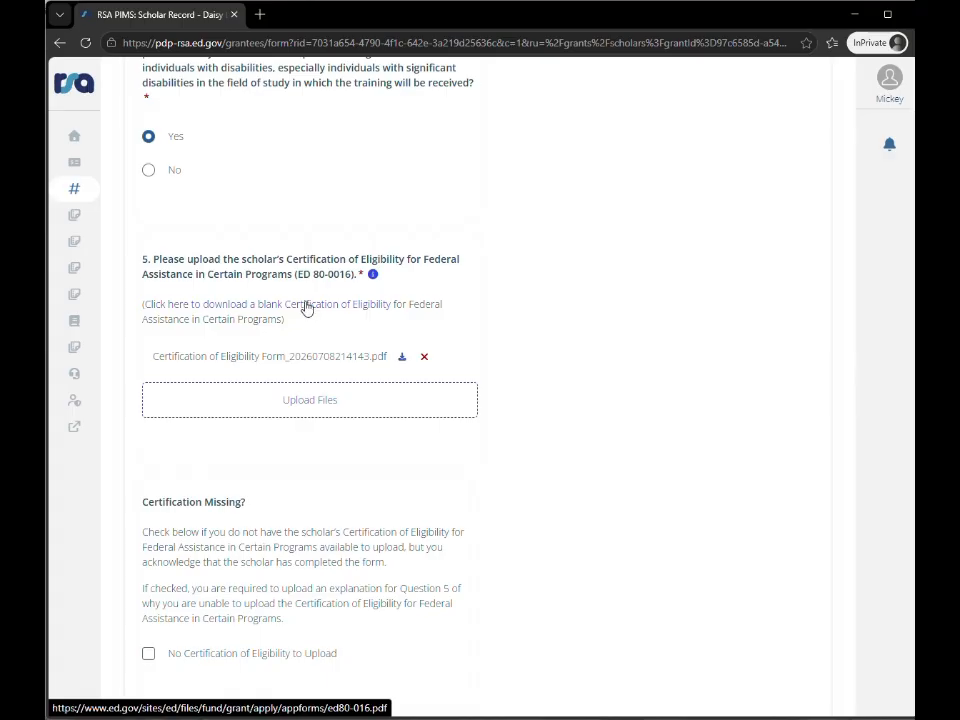
scroll(307, 309, up, 3)
mouse_move(378, 562)
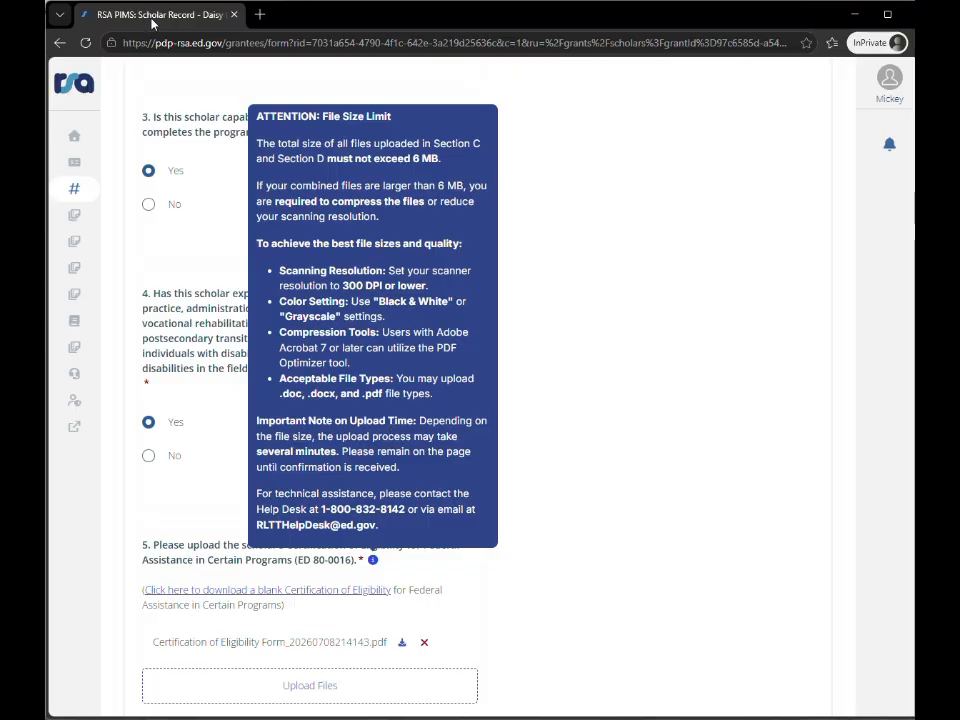
scroll(542, 414, down, 1)
scroll(542, 414, down, 5)
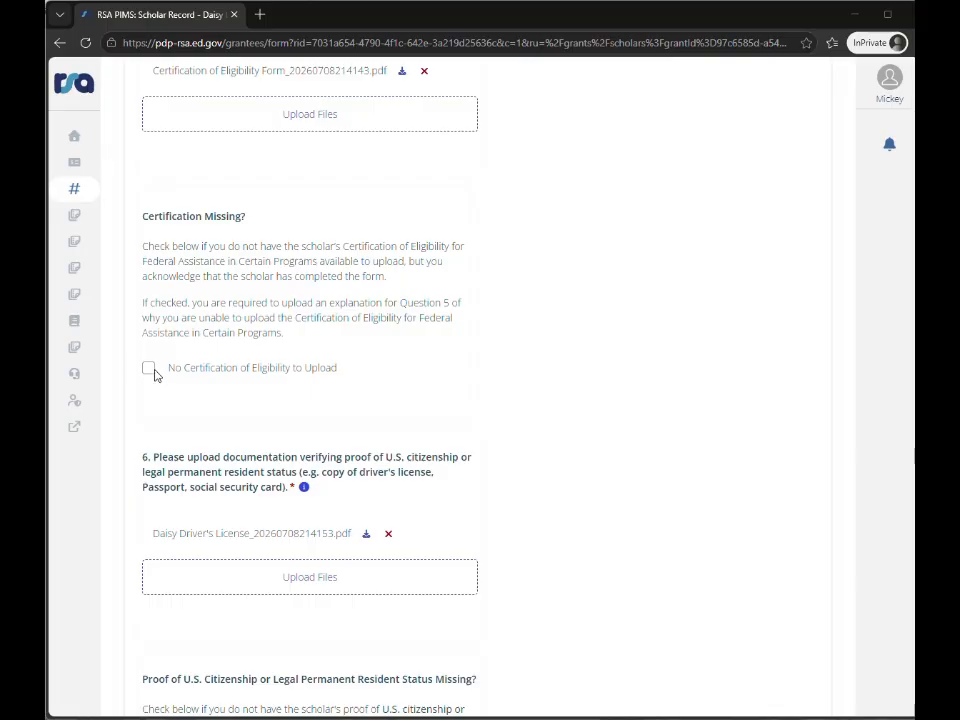
scroll(155, 374, down, 4)
scroll(176, 463, up, 1)
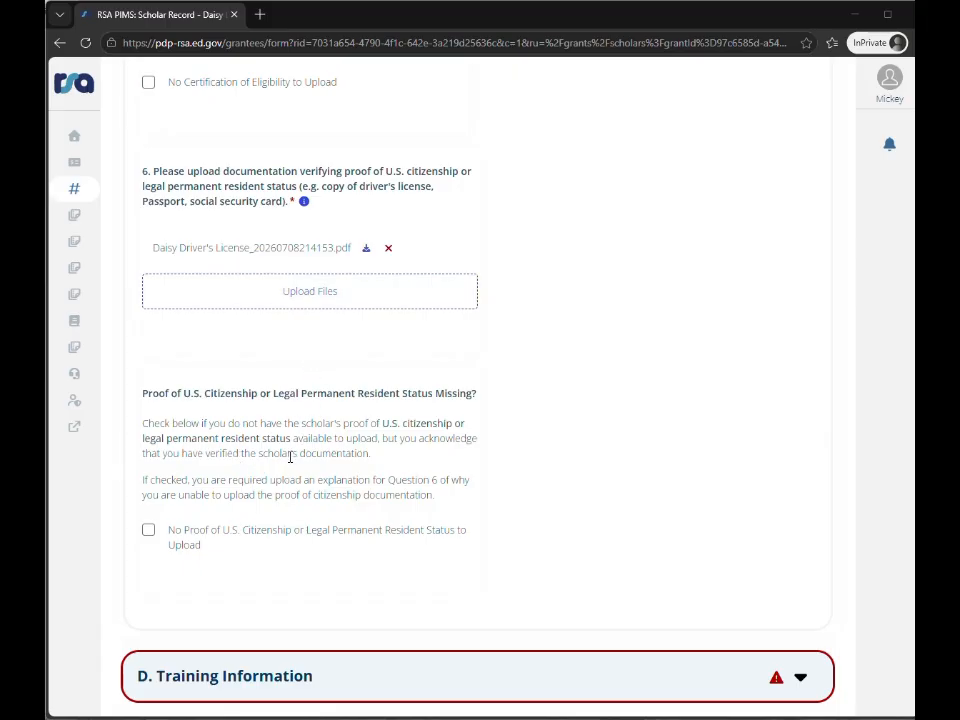
In Training Information, enter 8/1/2025 as the date the scholar enrolled in the RLTT program.
scroll(509, 401, down, 3)
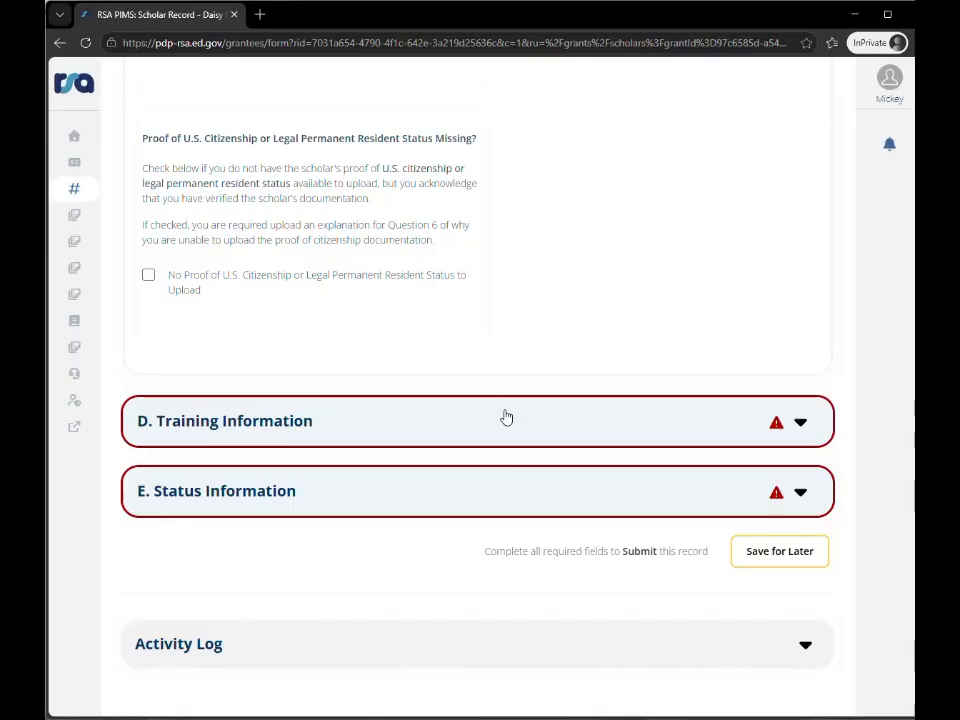
click(506, 418)
scroll(549, 321, down, 2)
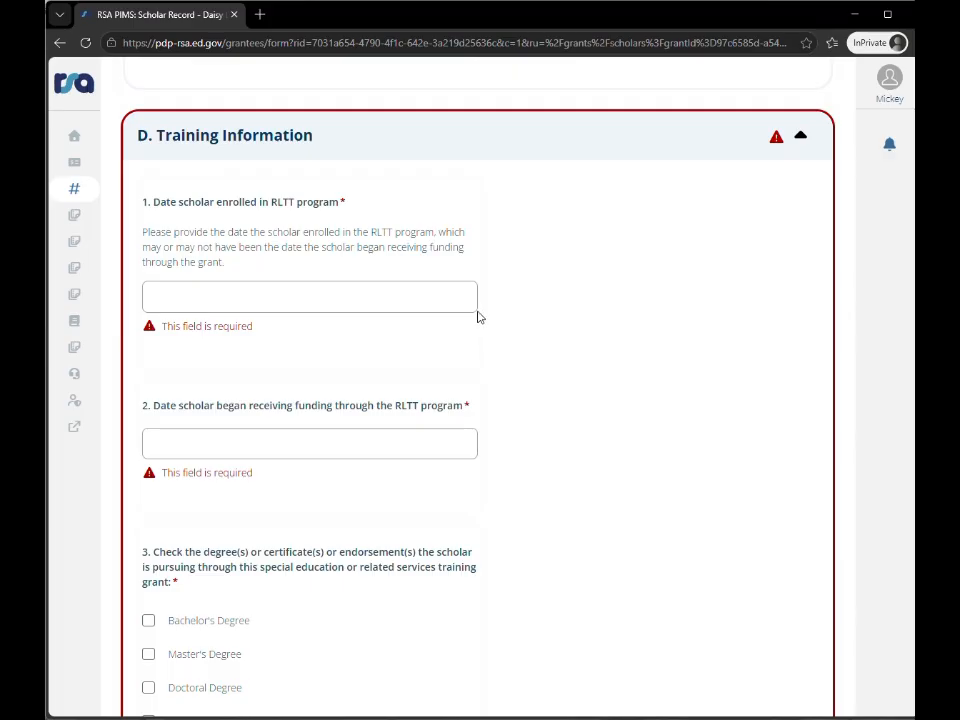
click(261, 301)
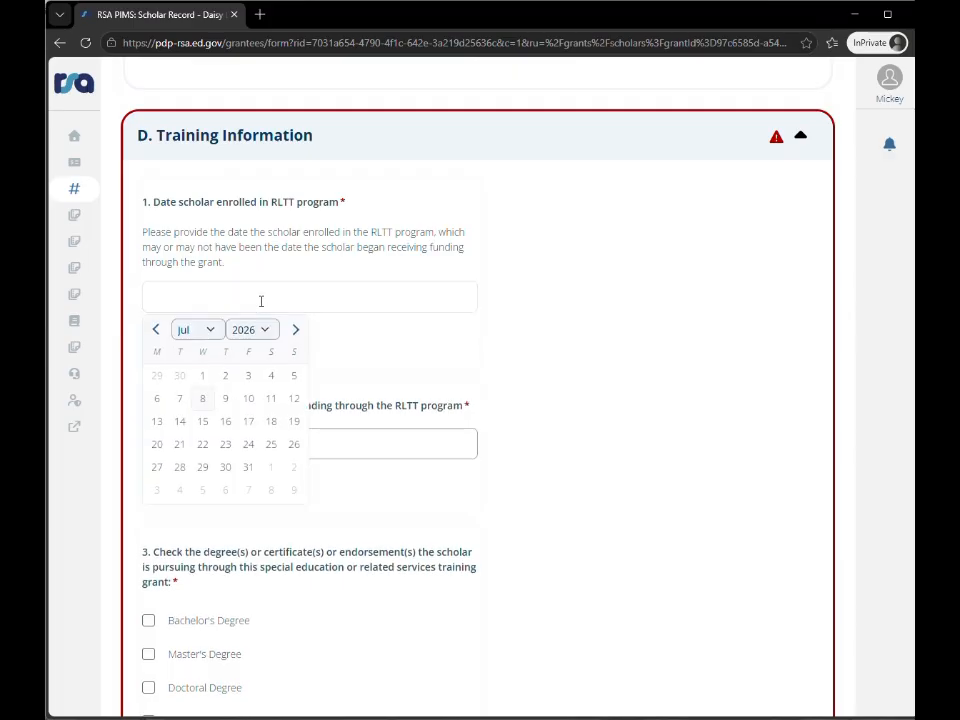
click(261, 301)
text(0)
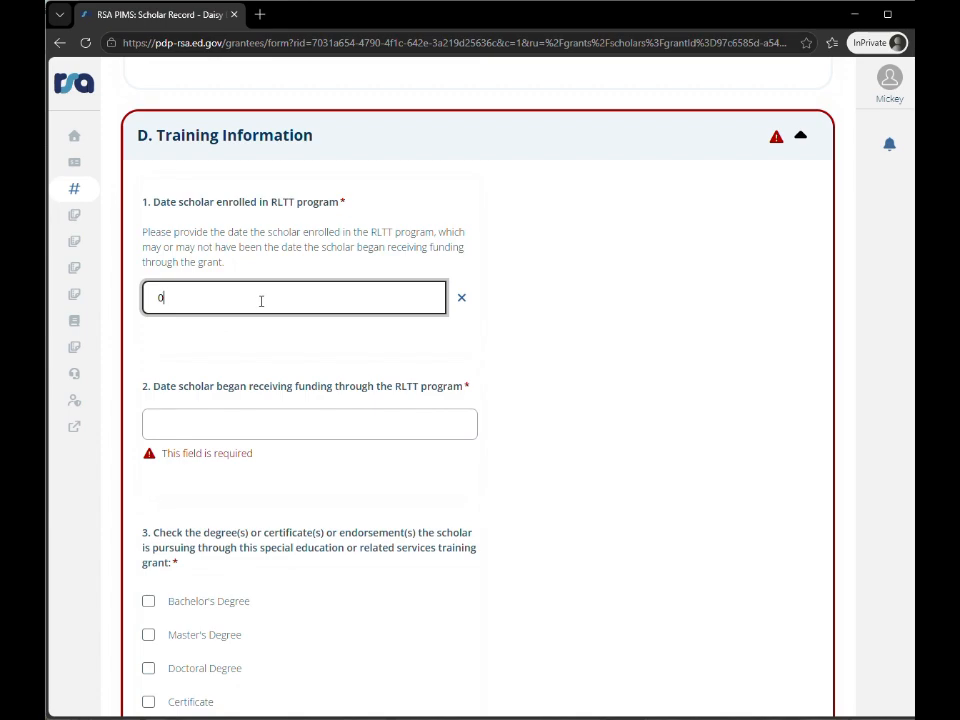
text(8/01/2025)
Set the date the scholar began receiving RLTT funding to 10/15/2025 and choose Master's Degree as the degree being pursued.
click(244, 431)
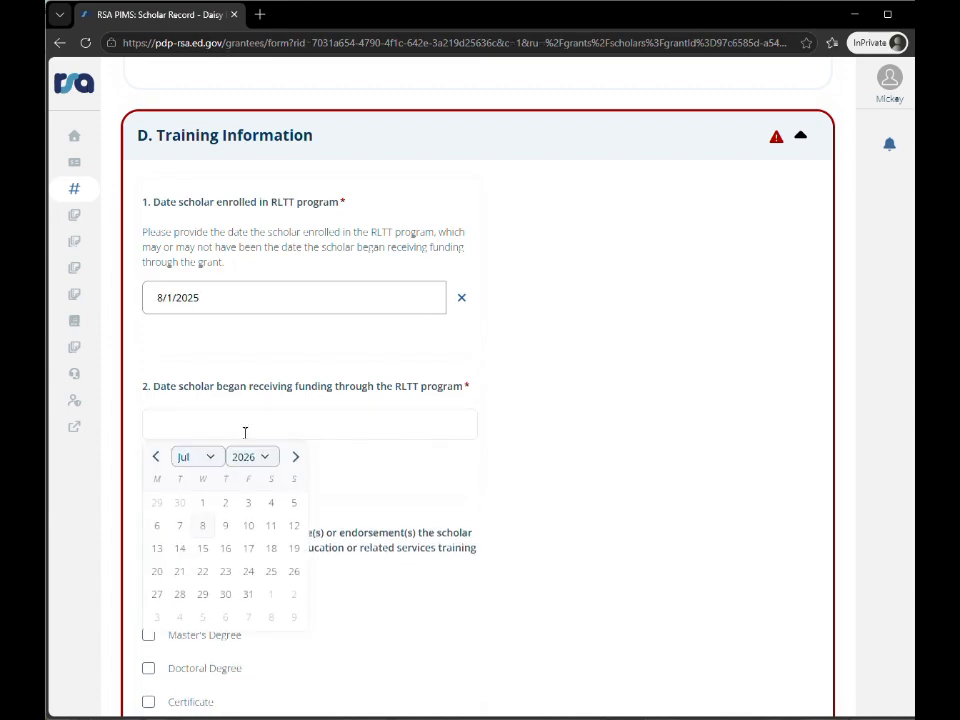
click(246, 417)
text(10)
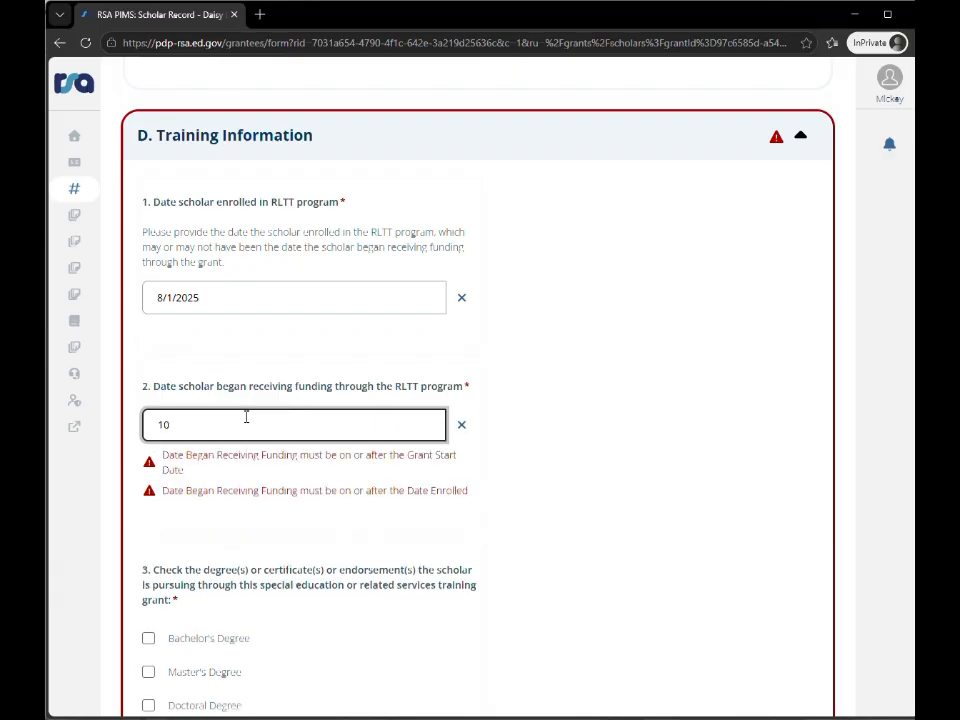
text(/15/2025)
scroll(251, 454, down, 2)
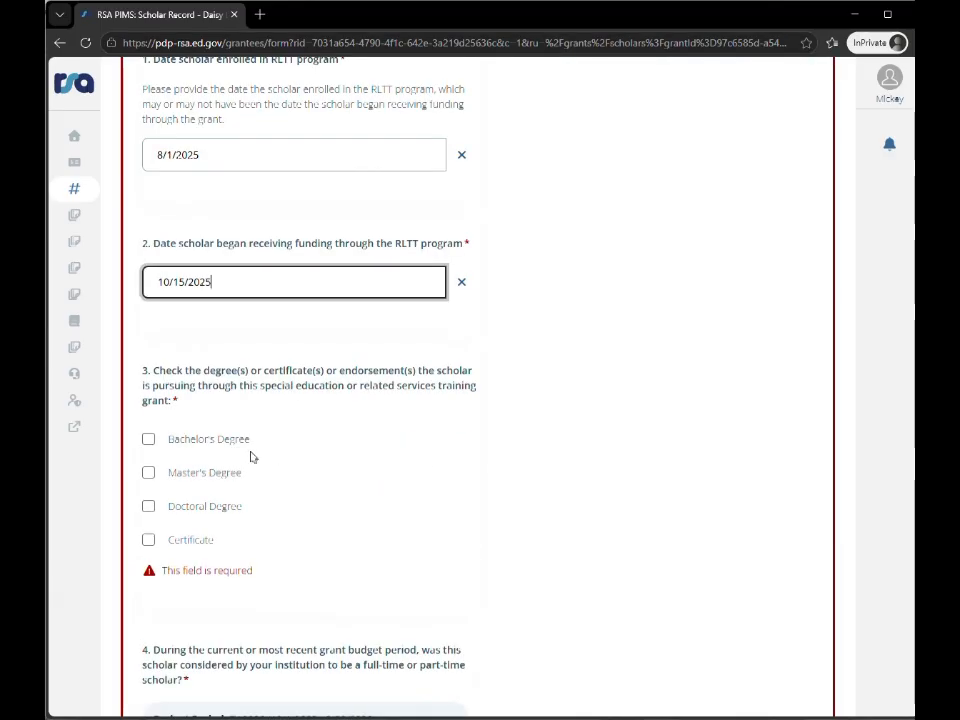
click(148, 473)
For the FY 2026 budget period in question 4, choose Full time scholar and enter a funding amount of $10,000.
scroll(370, 440, down, 3)
scroll(460, 420, down, 1)
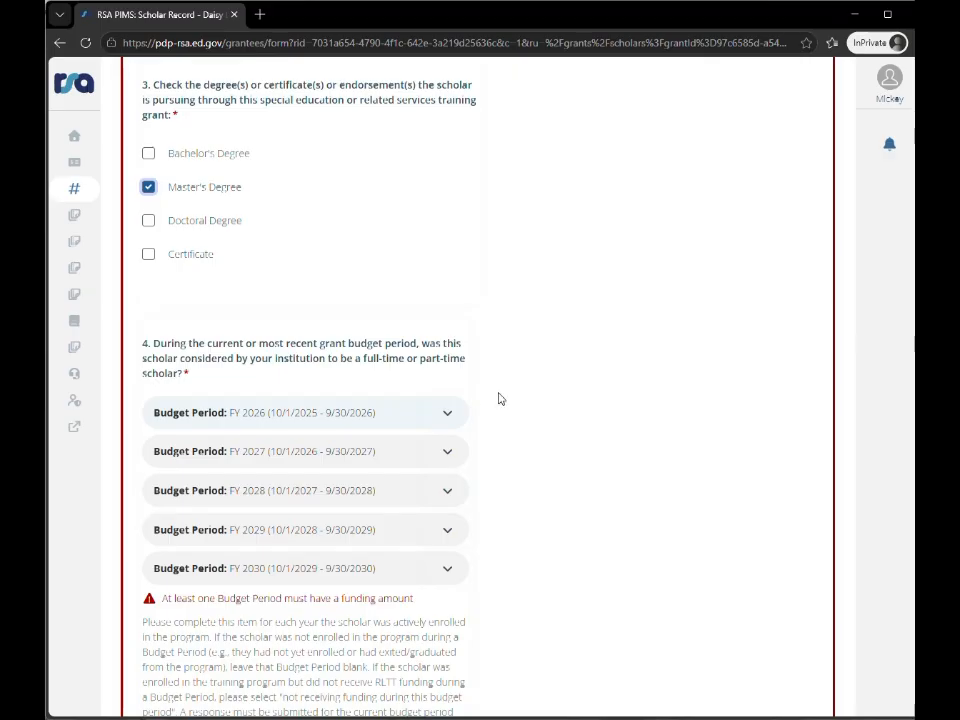
click(449, 414)
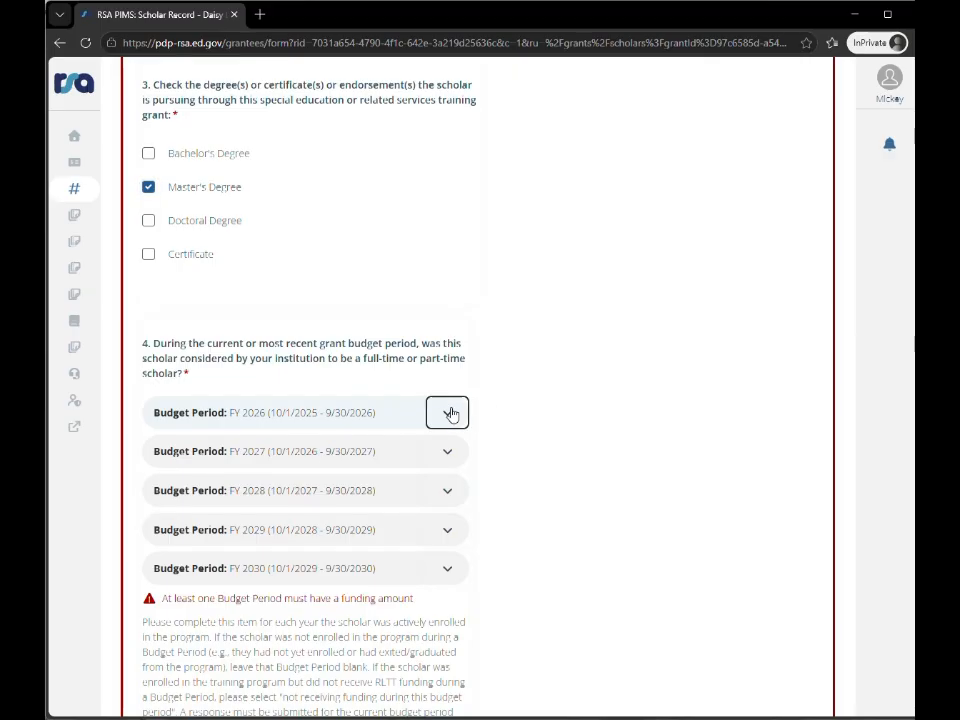
scroll(567, 401, down, 3)
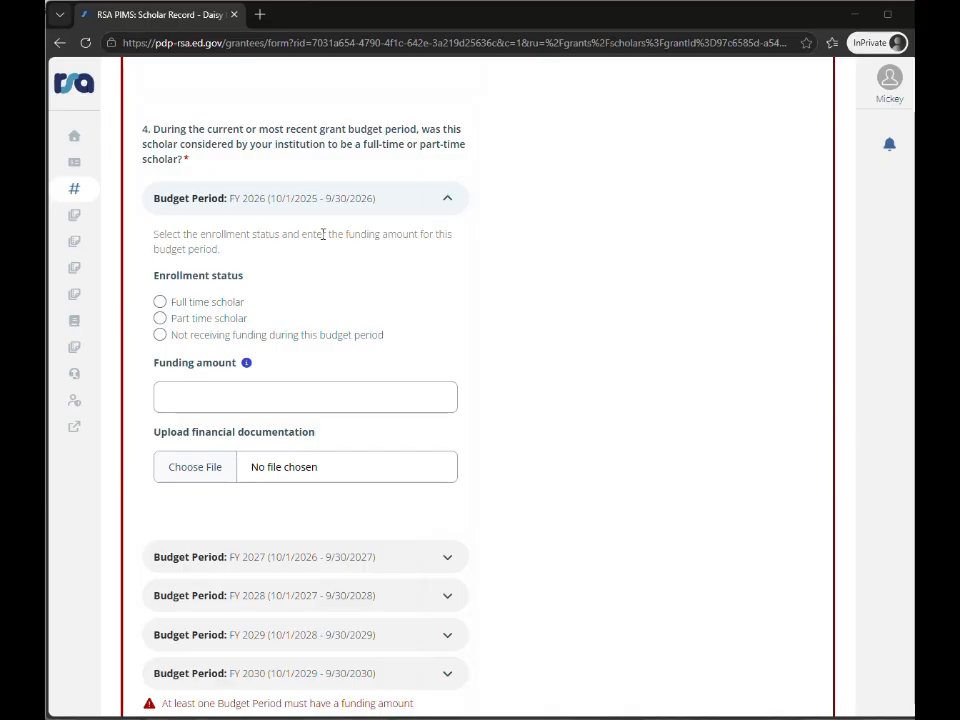
click(161, 303)
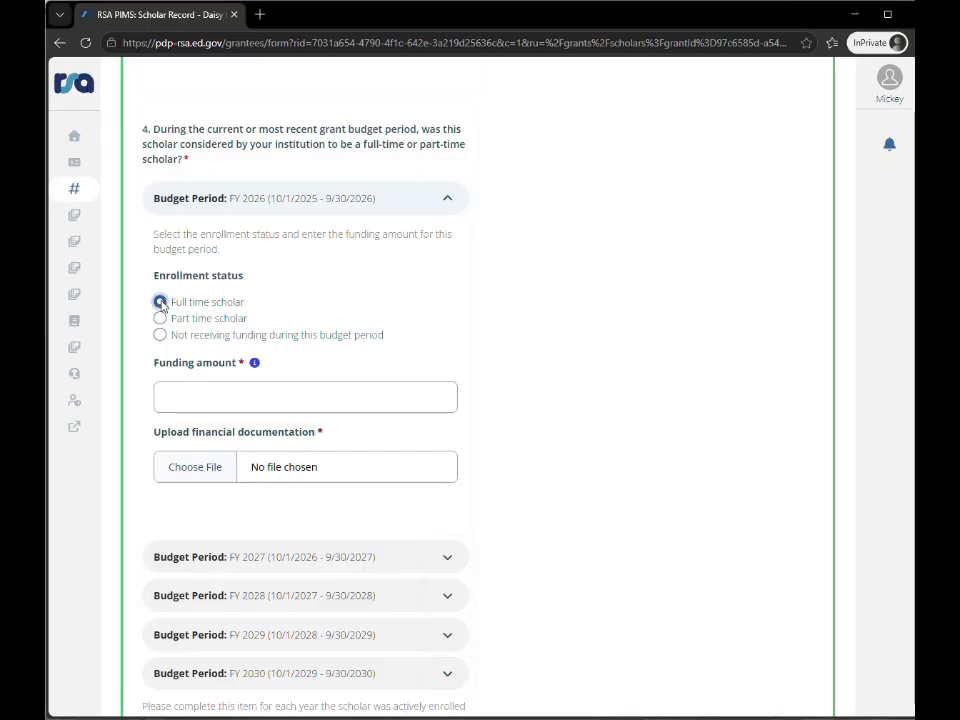
click(298, 402)
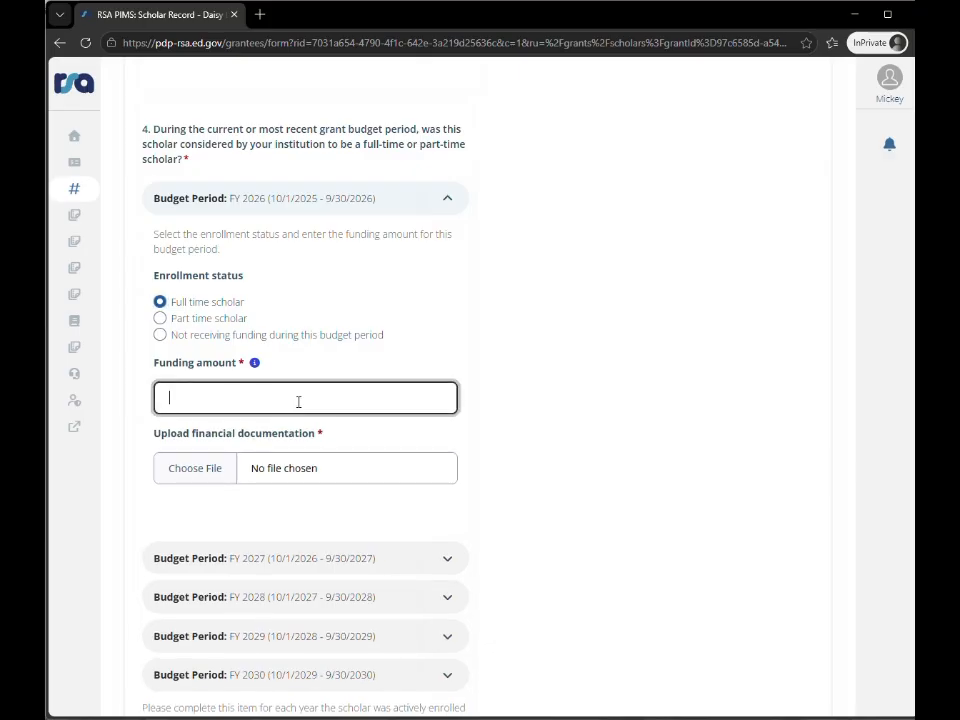
text(100000)
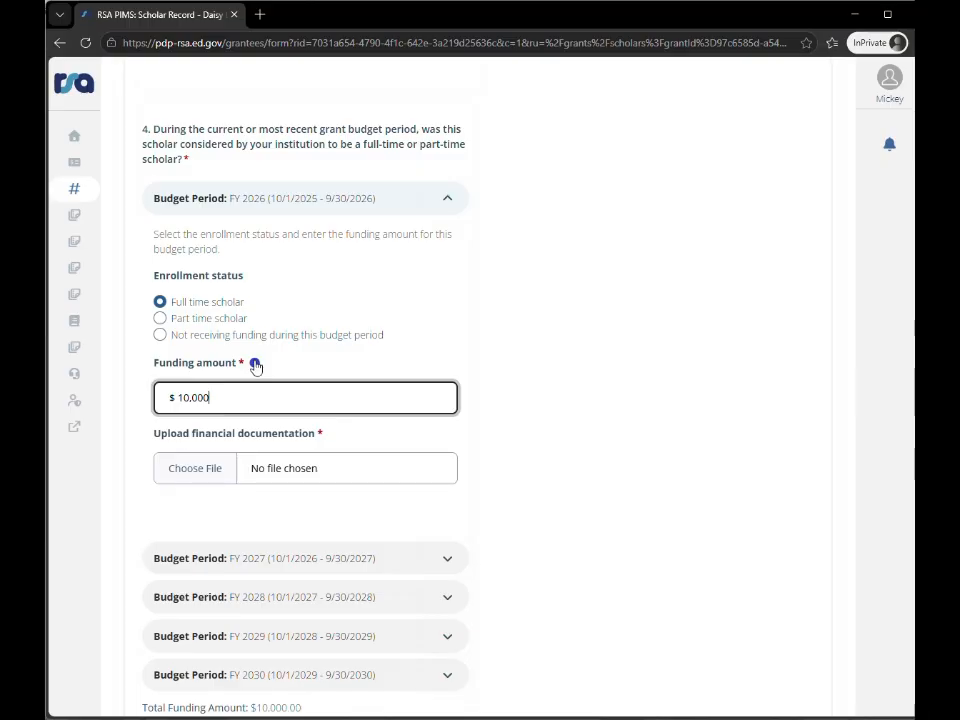
Read the funding amount guidance and attach the Scholar RLTT Funding Support Documents PDF from Downloads as the FY 2026 financial documentation.
click(255, 365)
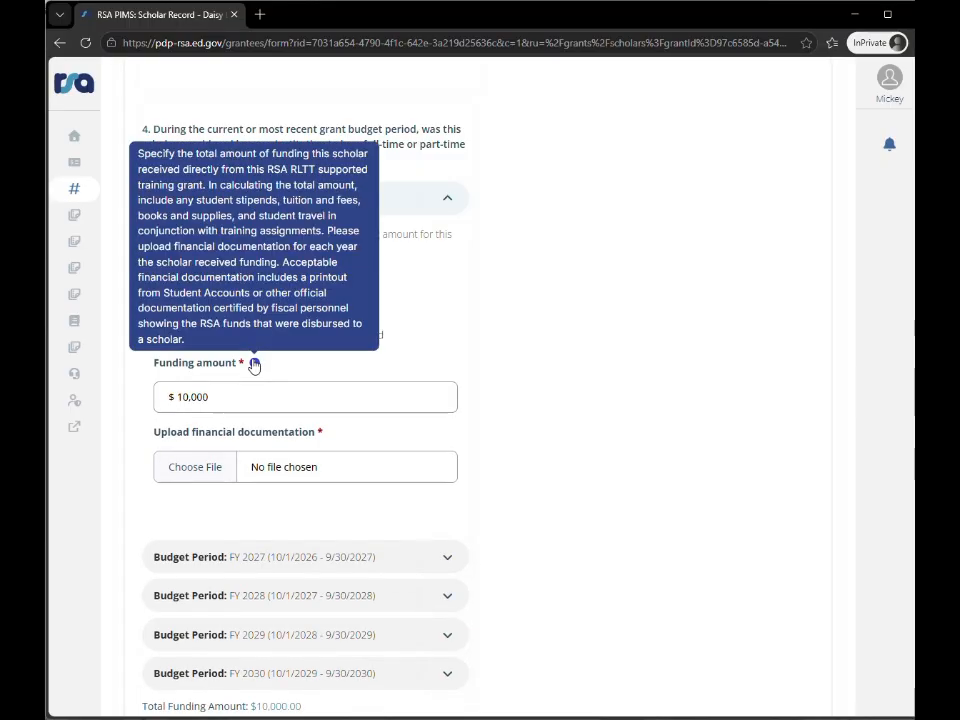
click(449, 360)
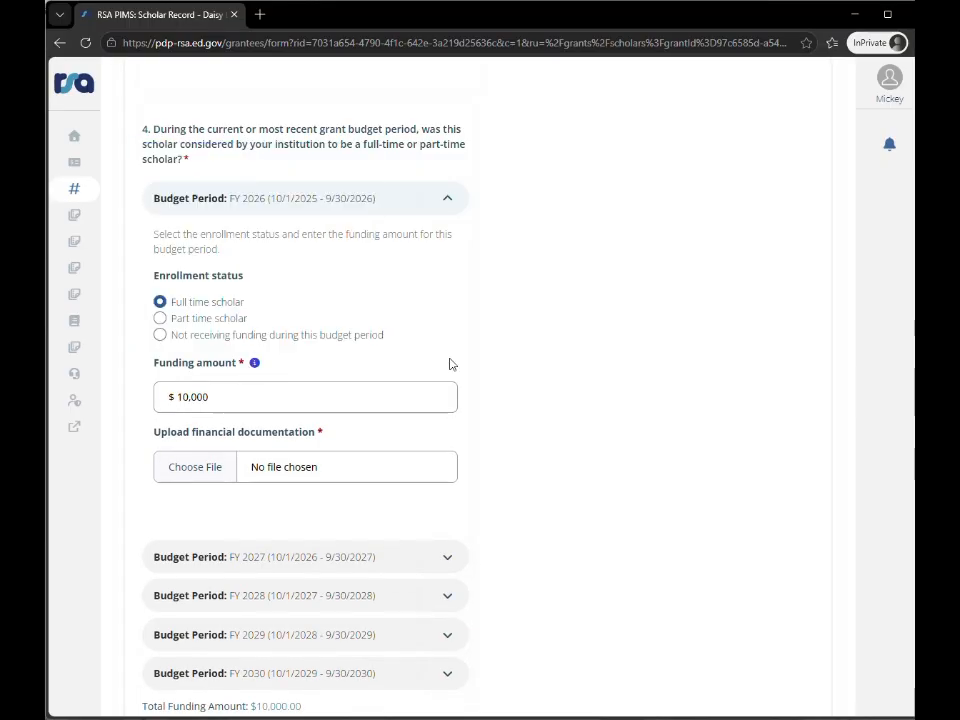
click(195, 470)
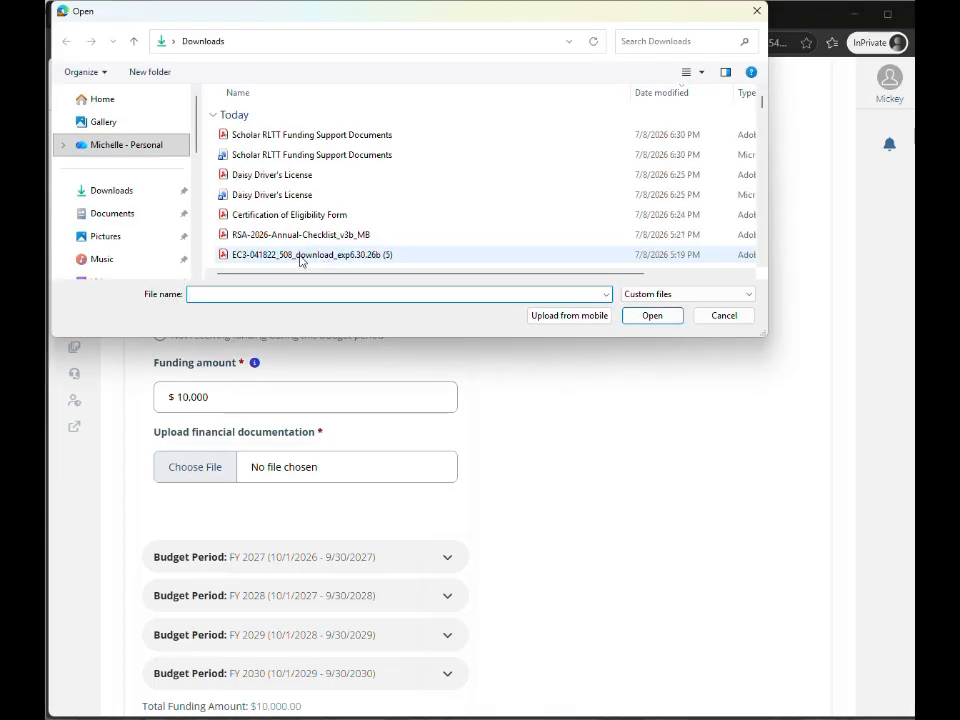
click(305, 140)
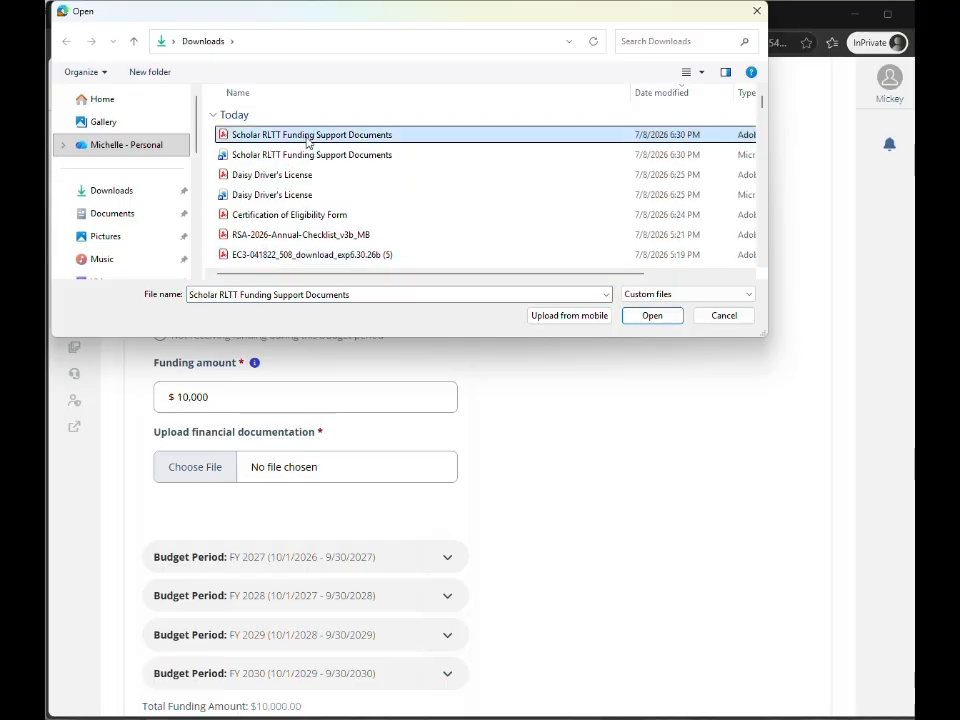
click(652, 316)
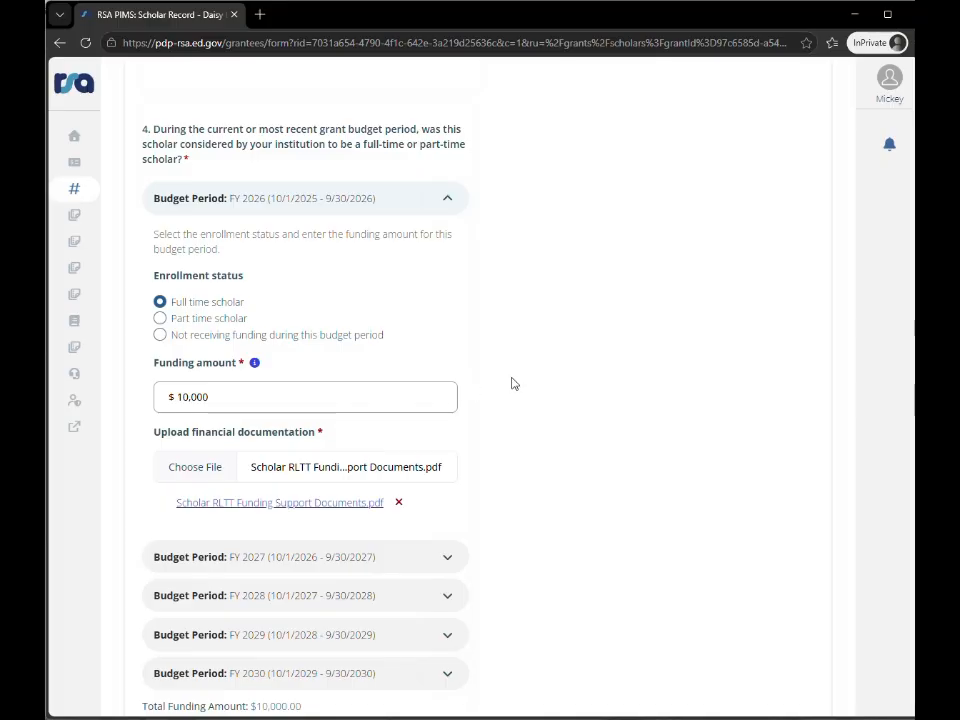
Look at the fields of the FY 2027 budget period, collapse it, and return to the FY 2026 entries.
scroll(510, 383, down, 2)
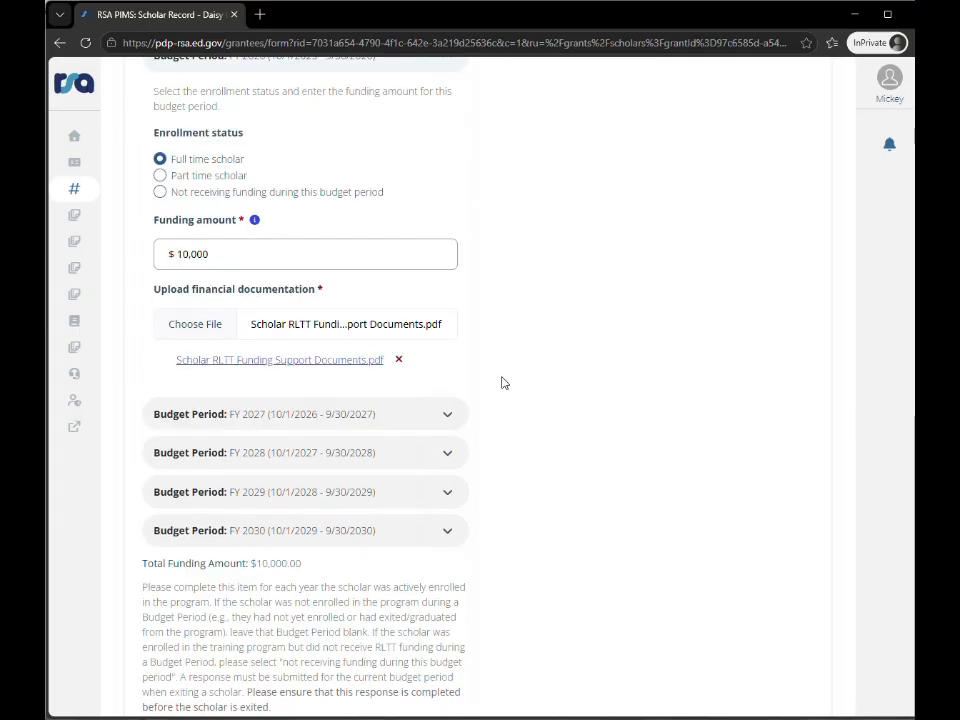
click(446, 416)
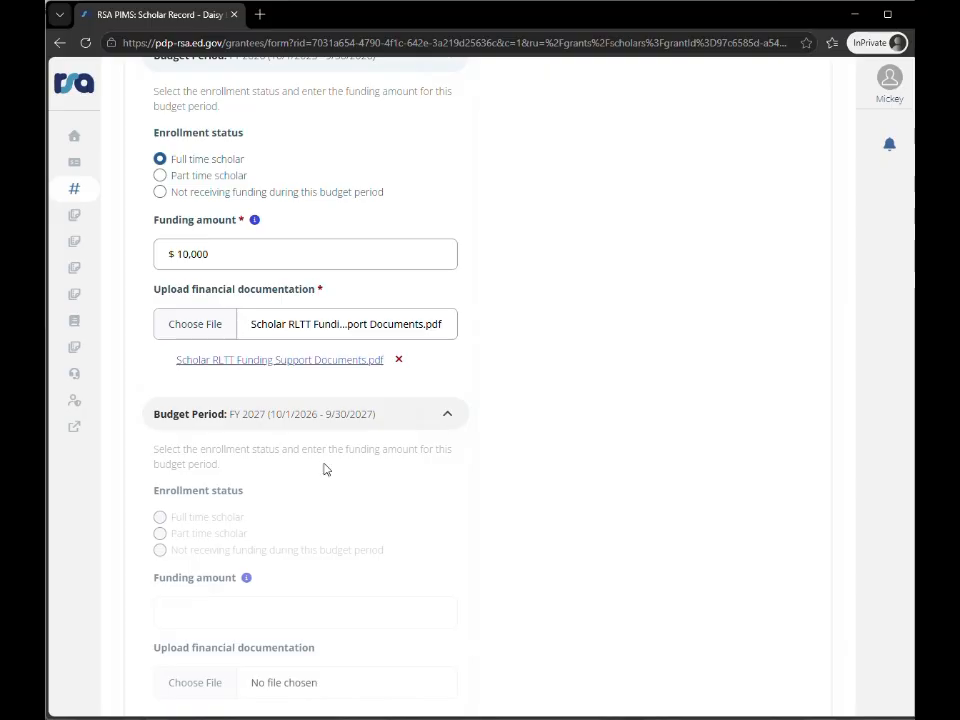
click(447, 416)
scroll(540, 408, up, 1)
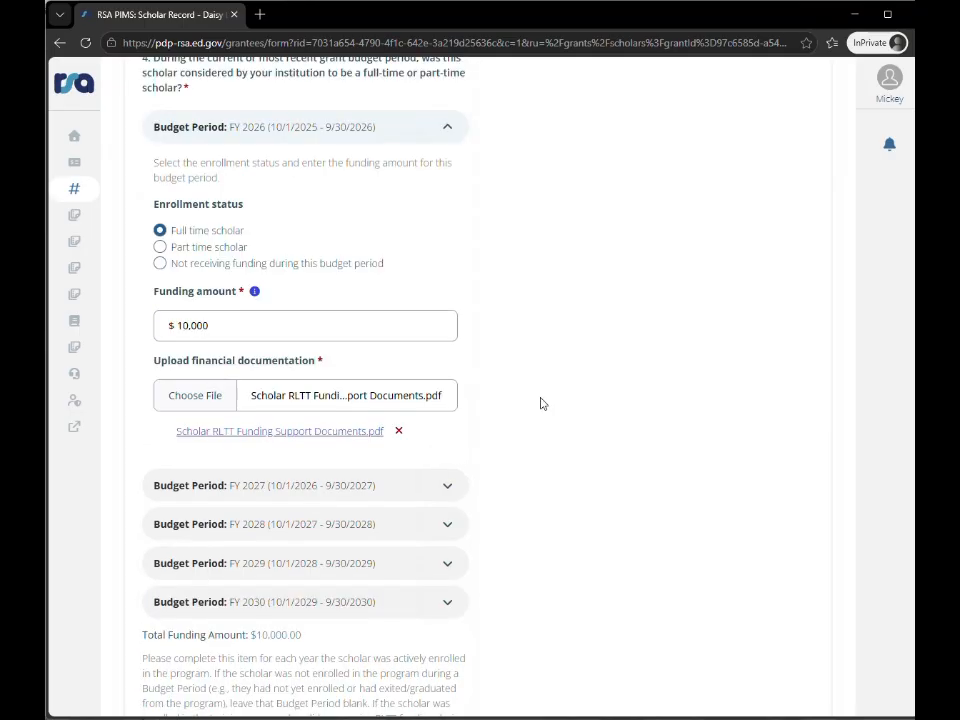
scroll(540, 403, up, 1)
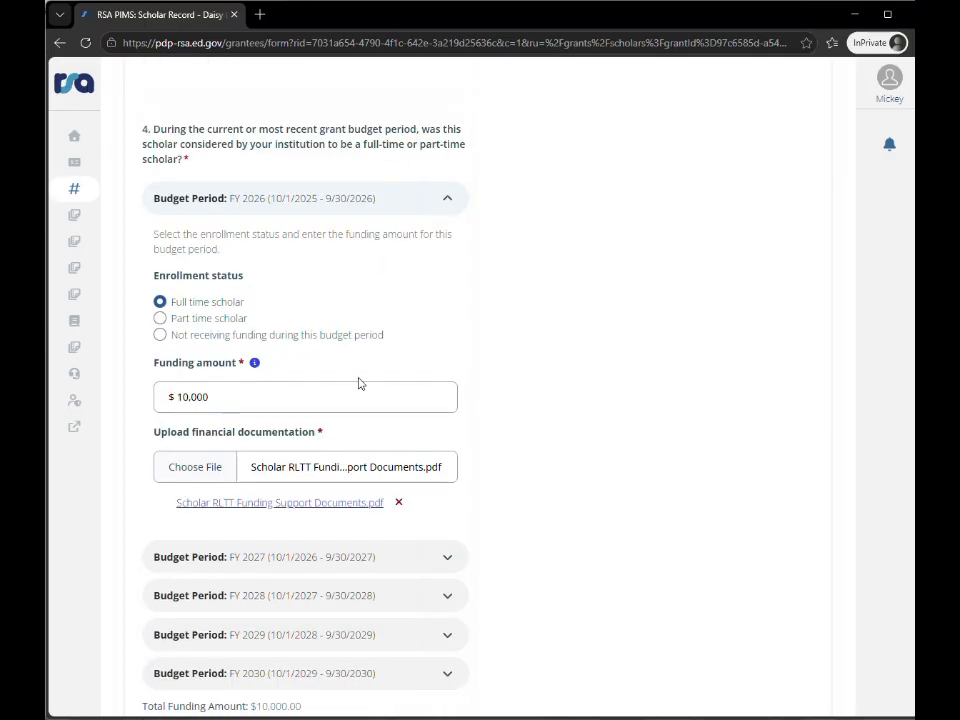
Switch the FY 2026 enrollment status to not receiving funding and back to Full time scholar, then clear and re-enter the $10,000 funding amount.
click(160, 335)
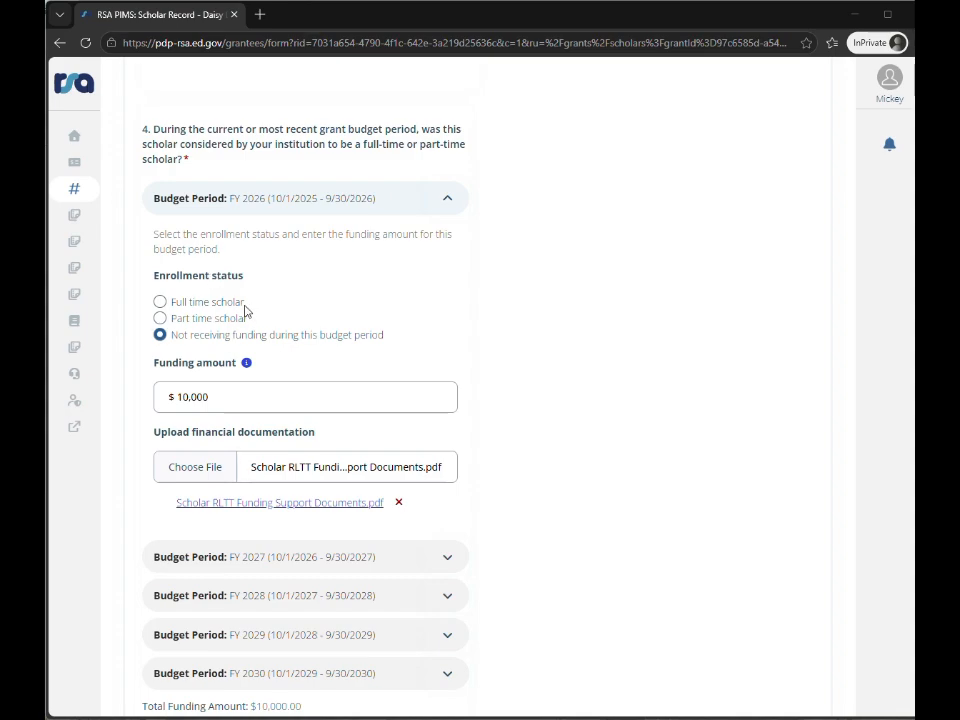
click(160, 303)
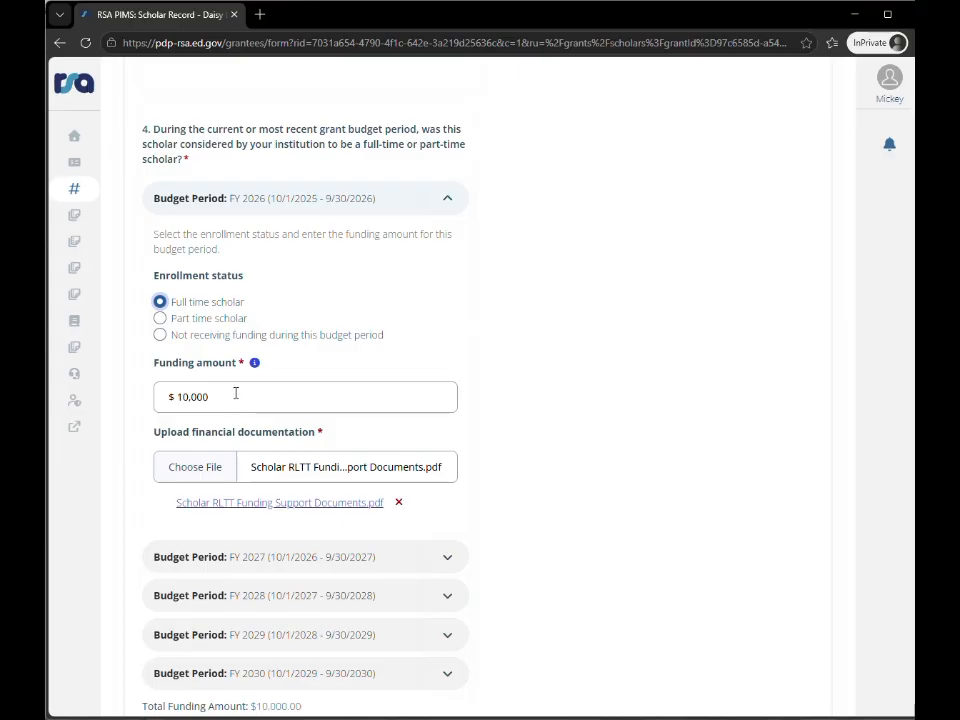
drag(234, 393, 147, 401)
key(BackSpace)
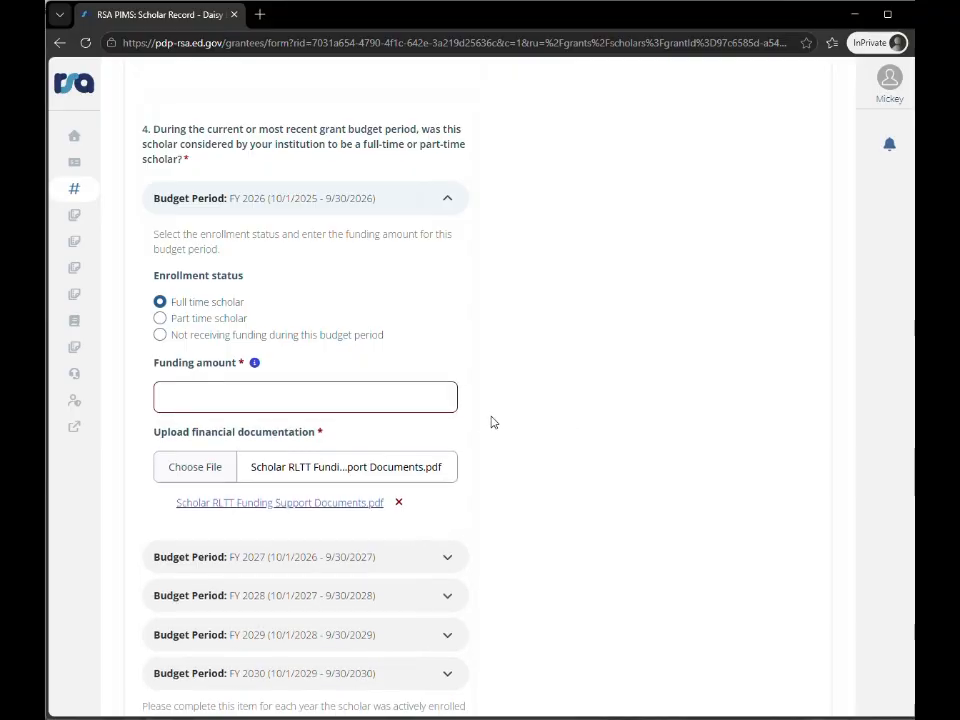
click(378, 394)
text(1)
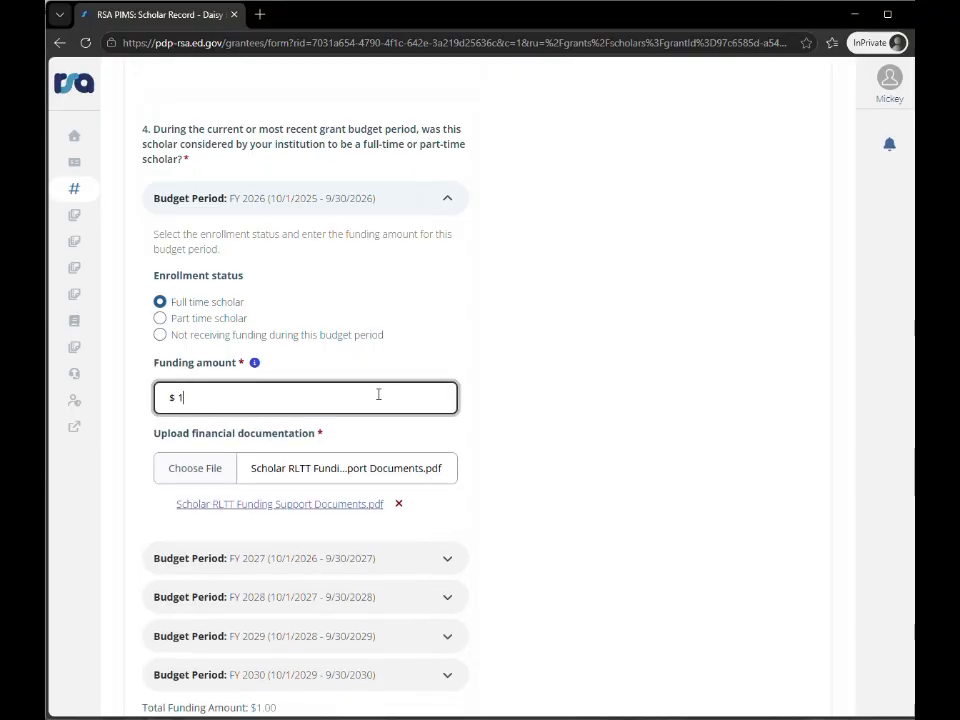
text(0,000)
click(510, 244)
In Status Information, set the Scholar Program Status to Enrolled - Currently Receiving RLTT Funding.
scroll(510, 244, down, 2)
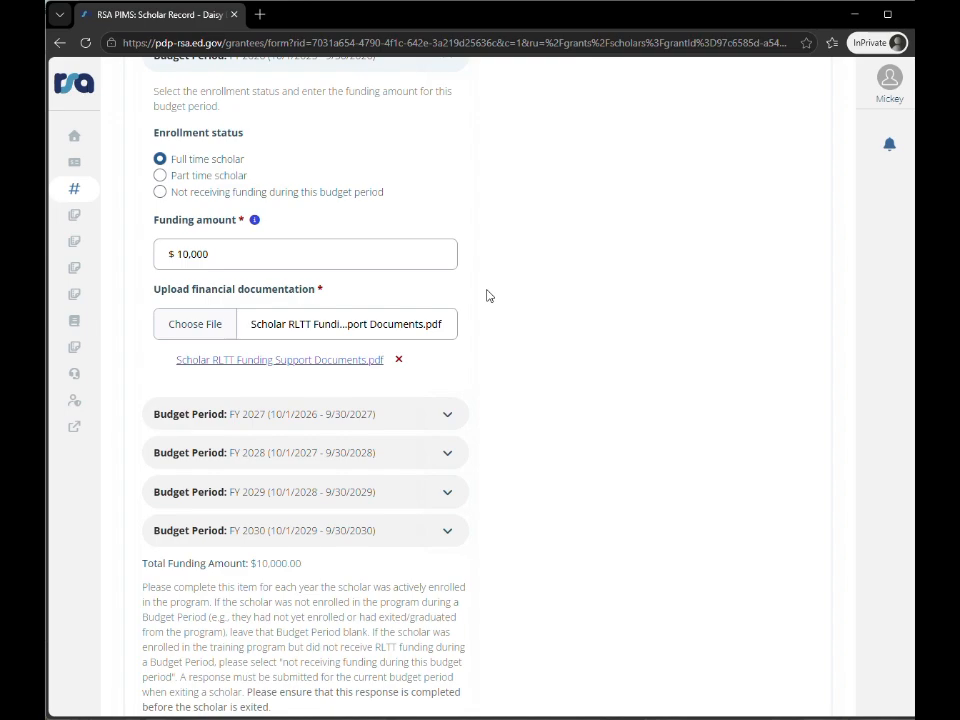
scroll(518, 276, down, 3)
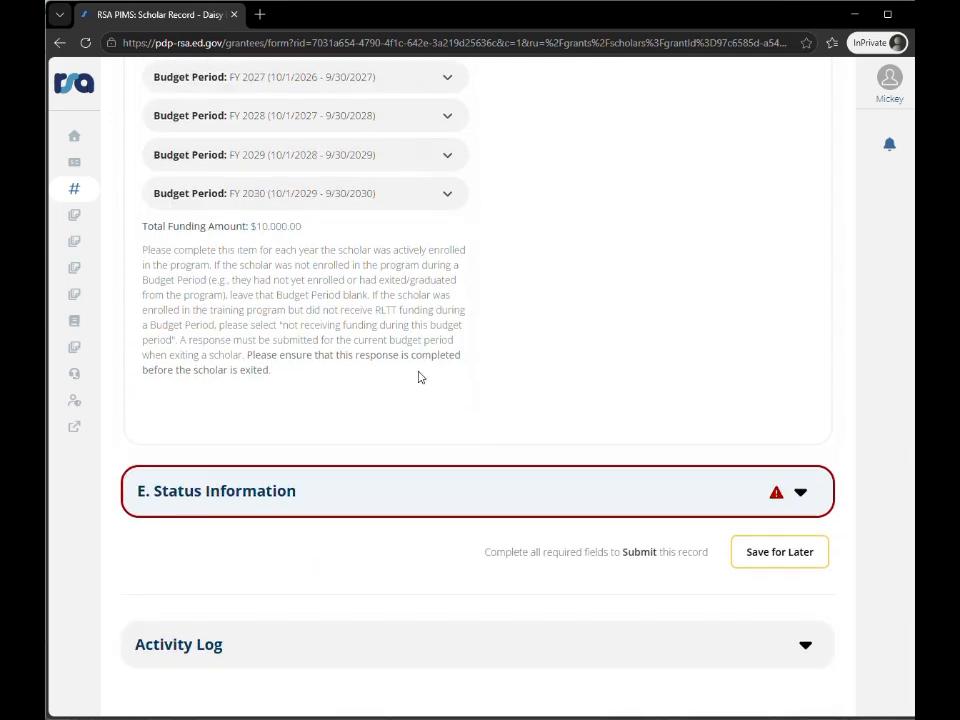
click(357, 499)
scroll(533, 329, down, 2)
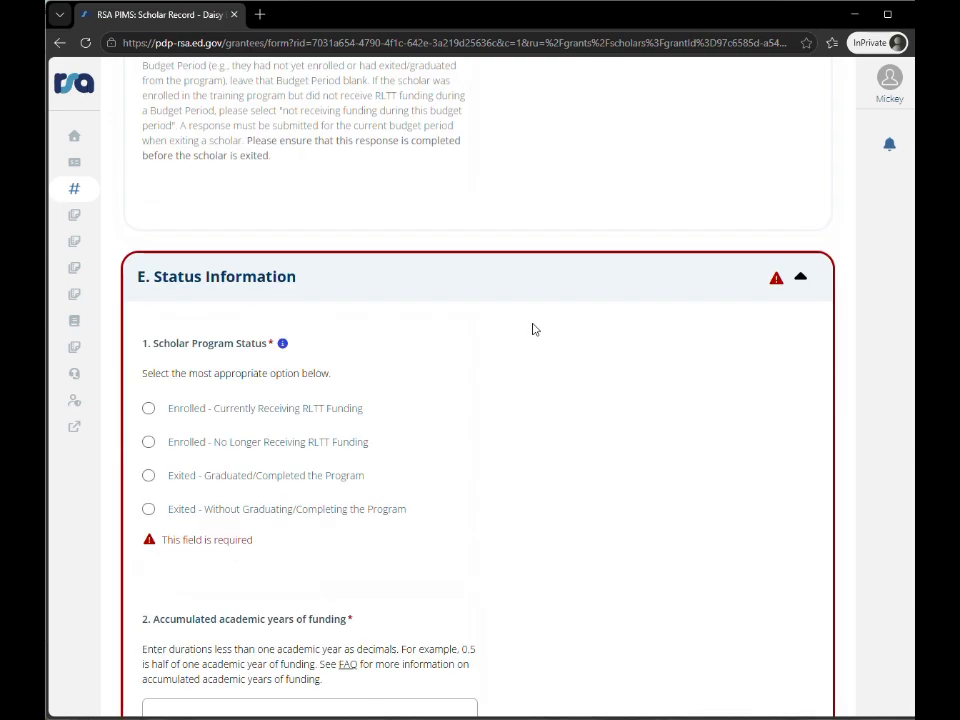
scroll(533, 329, down, 2)
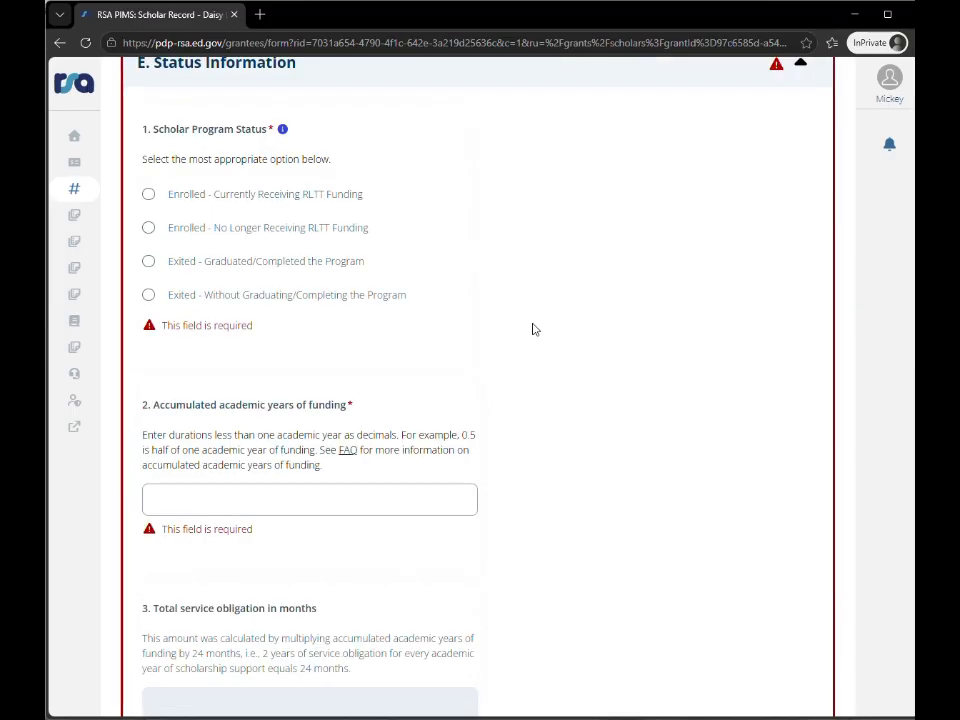
scroll(533, 329, up, 1)
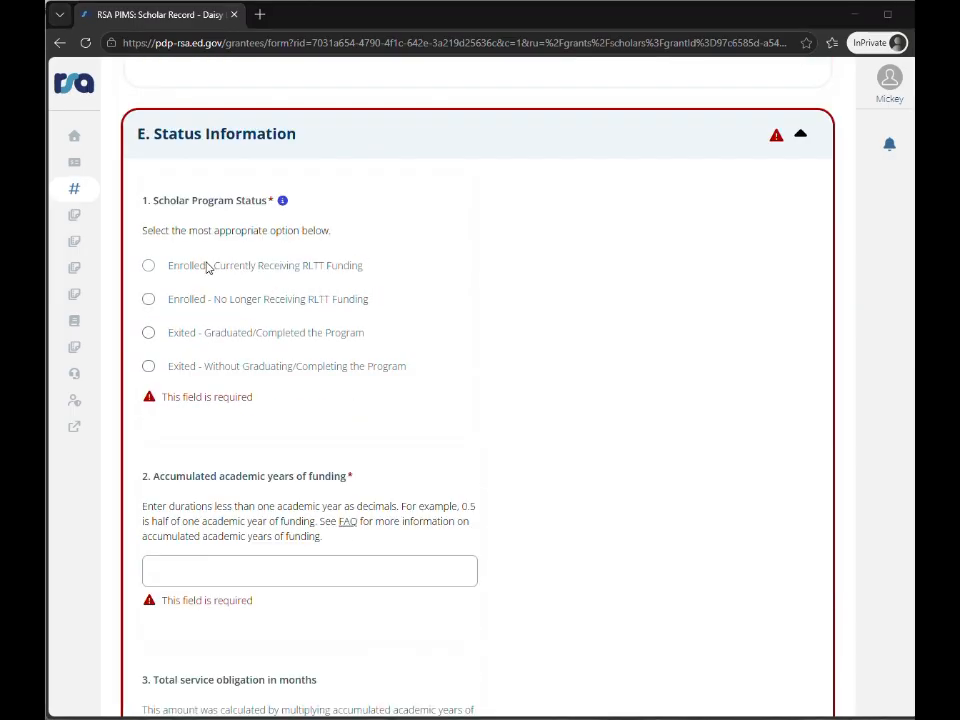
click(148, 265)
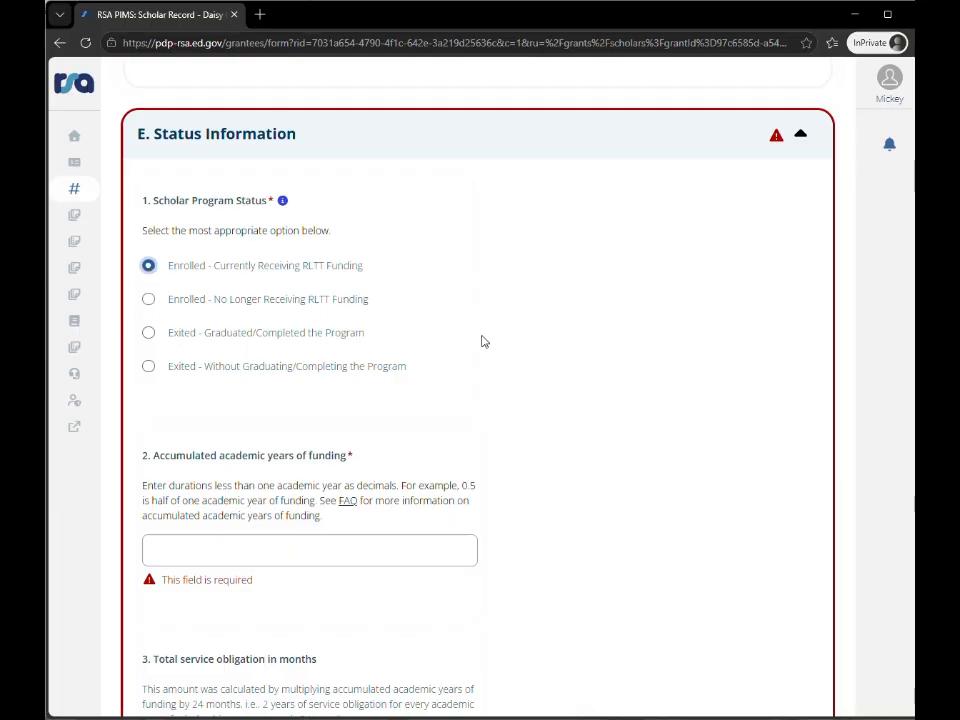
Enter 0.5 as the scholar's accumulated academic years of funding in question 2.
scroll(483, 342, down, 1)
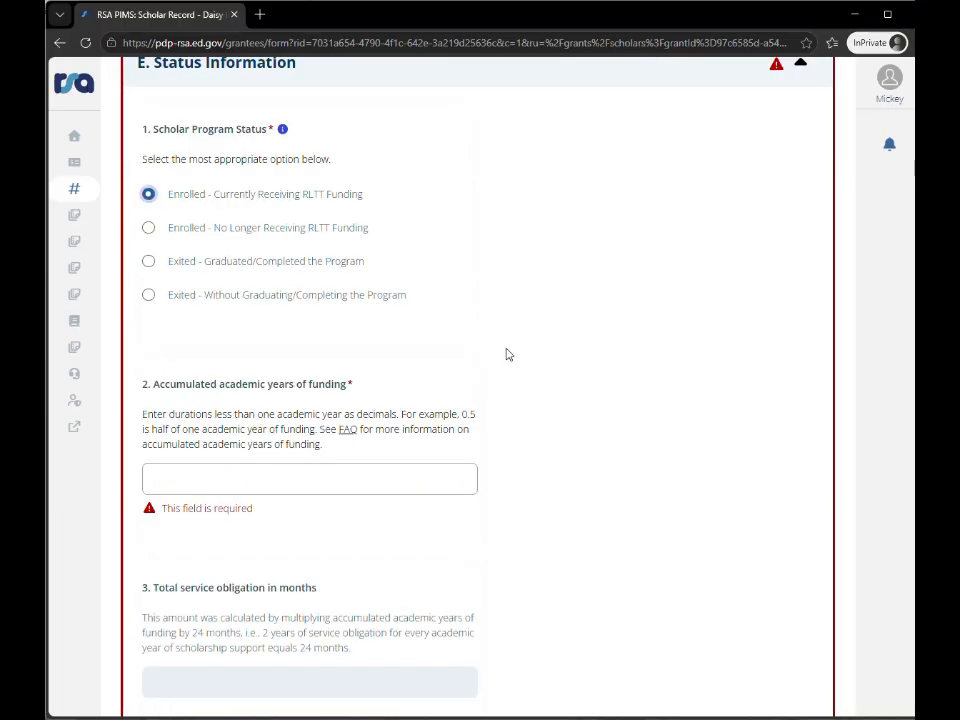
click(349, 472)
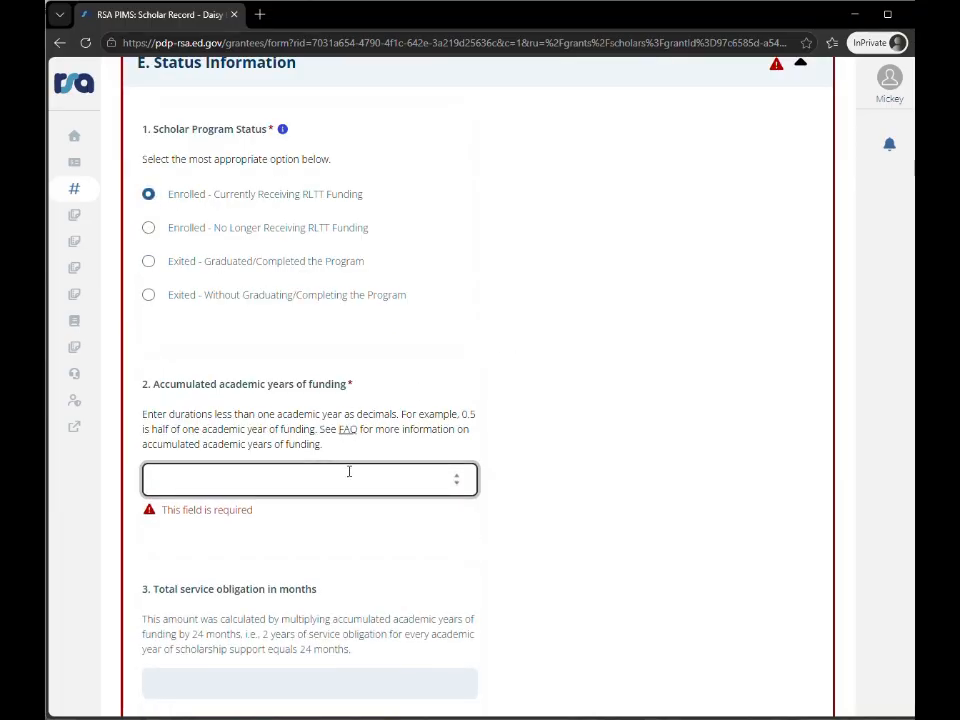
text(0.5)
click(615, 420)
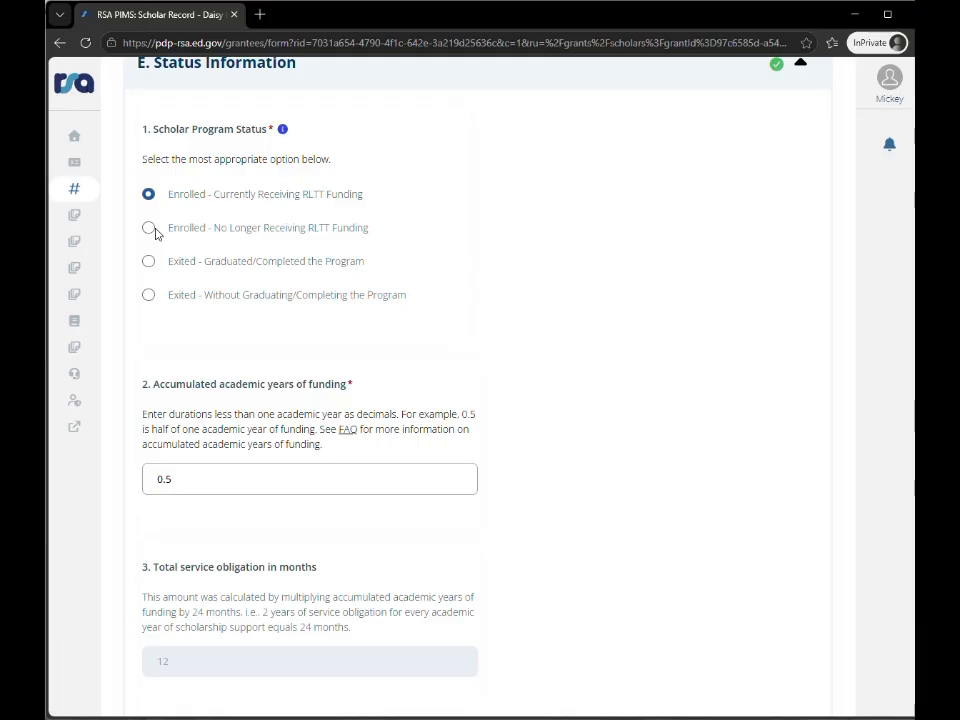
Change the Scholar Program Status to Enrolled - No Longer Receiving RLTT Funding, giving the reason "Scholar is finishing other requirements, expected to graduate in May 2028.".
click(149, 228)
click(310, 487)
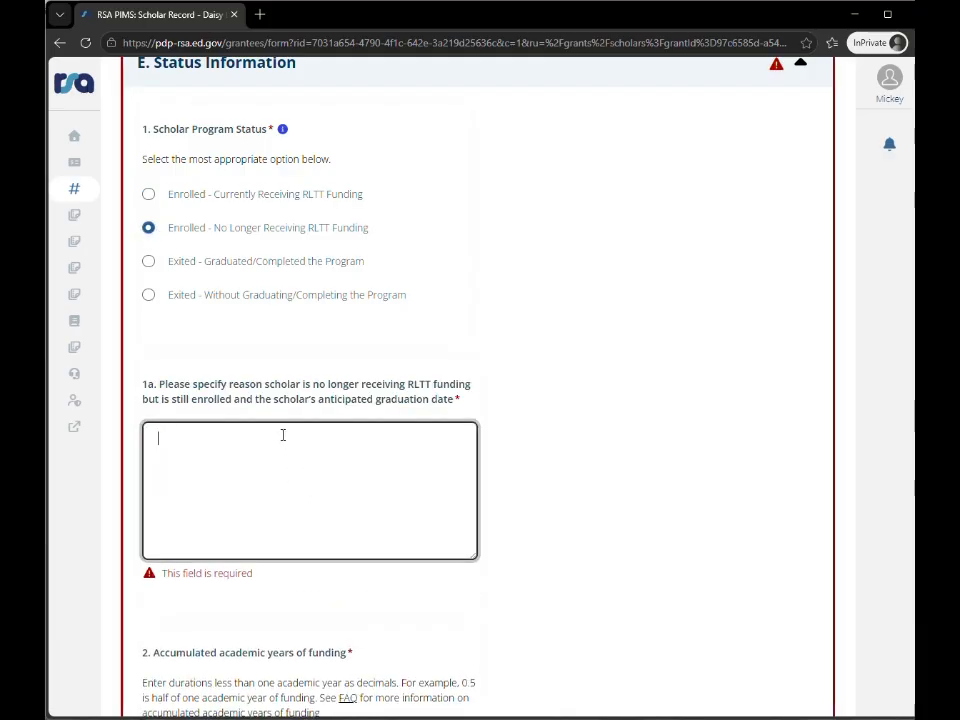
scroll(283, 434, down, 1)
text(Scholar is finishing other requirements, expected to graduate in May 2028.)
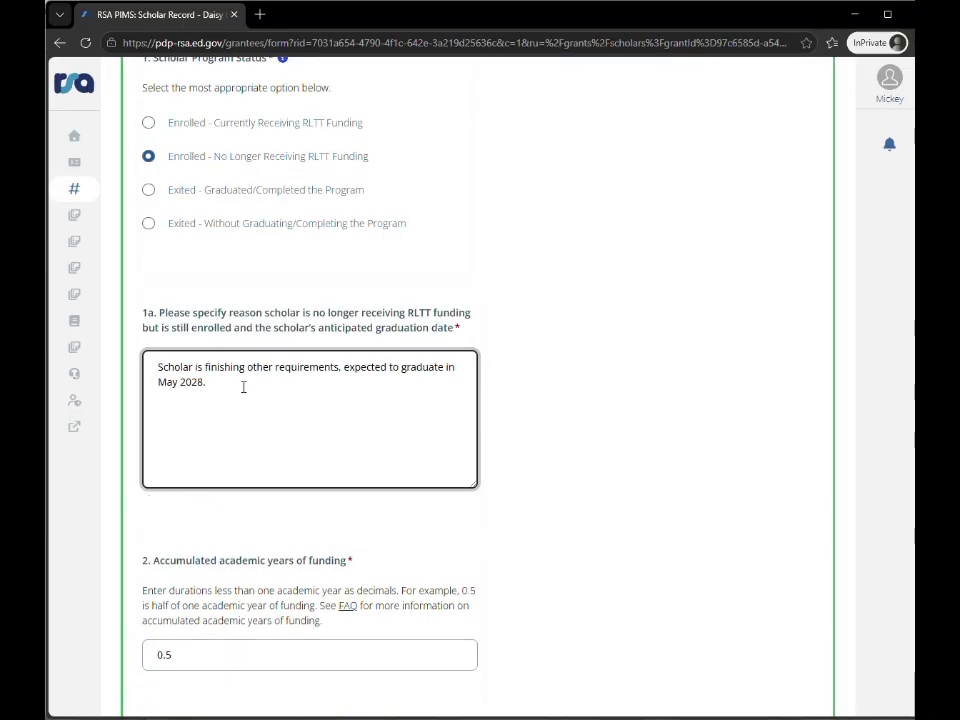
Look at the questions for both Exited program statuses, and reset the Scholar Program Status to Enrolled - Currently Receiving RLTT Funding.
click(149, 191)
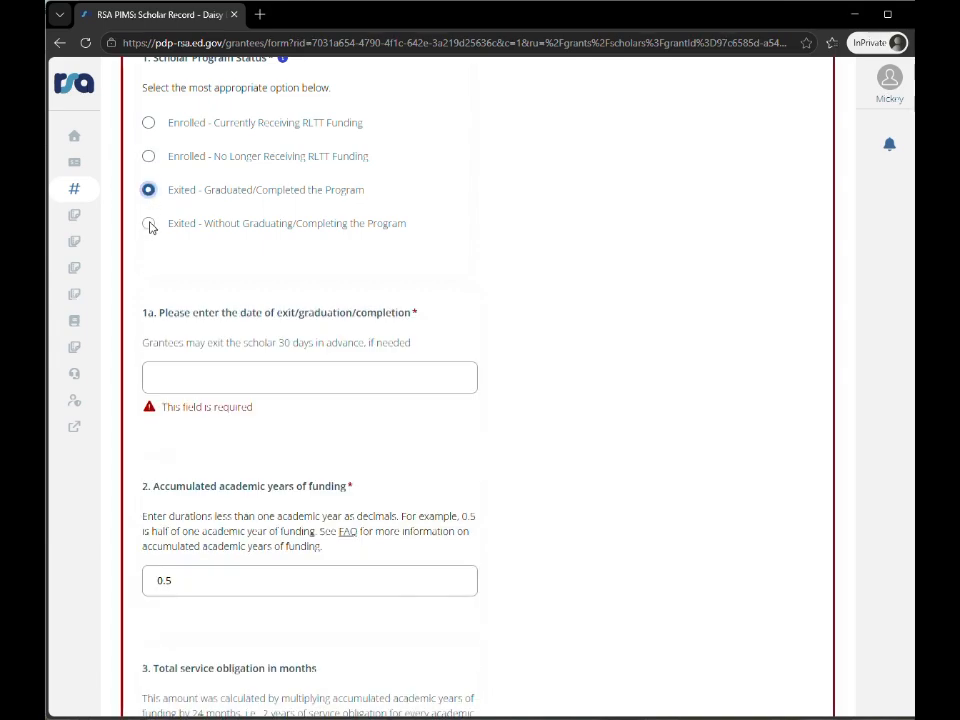
click(149, 224)
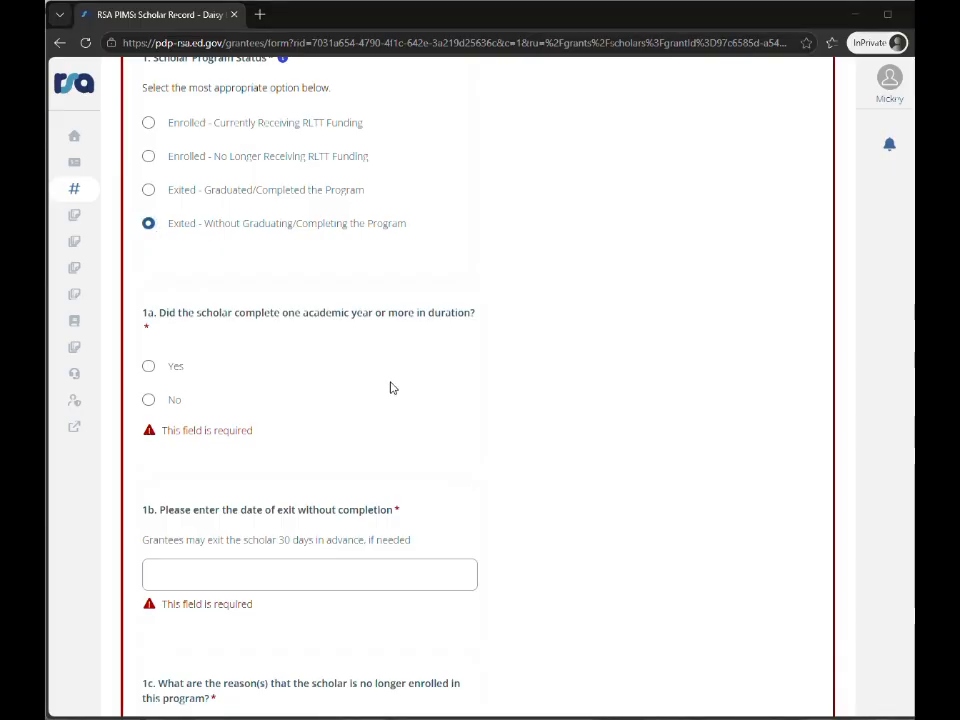
scroll(391, 375, down, 12)
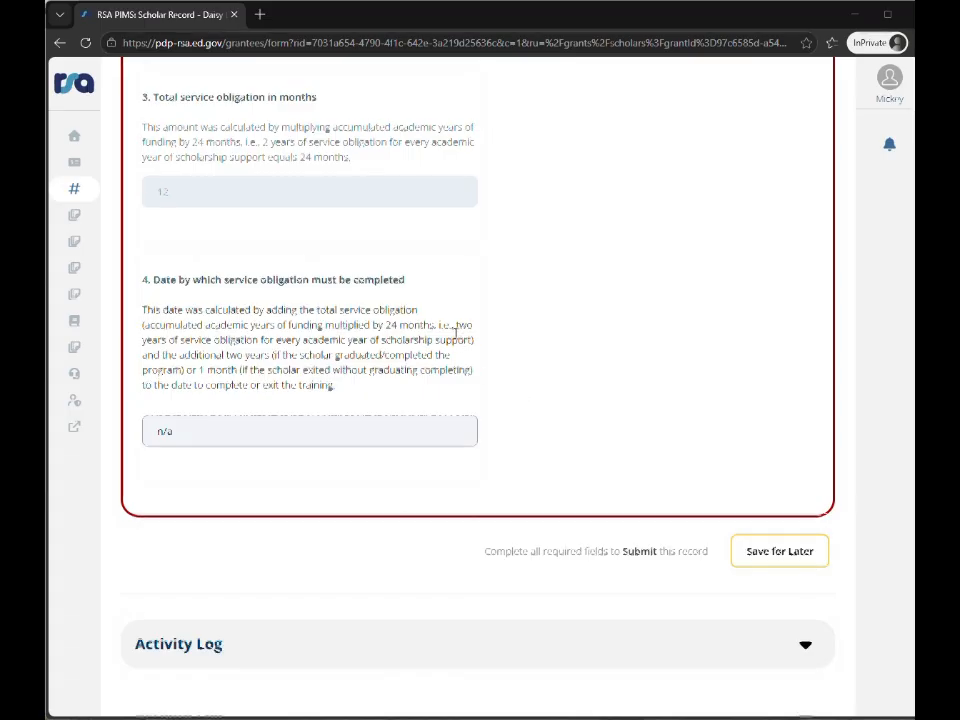
scroll(455, 338, up, 7)
scroll(452, 337, up, 6)
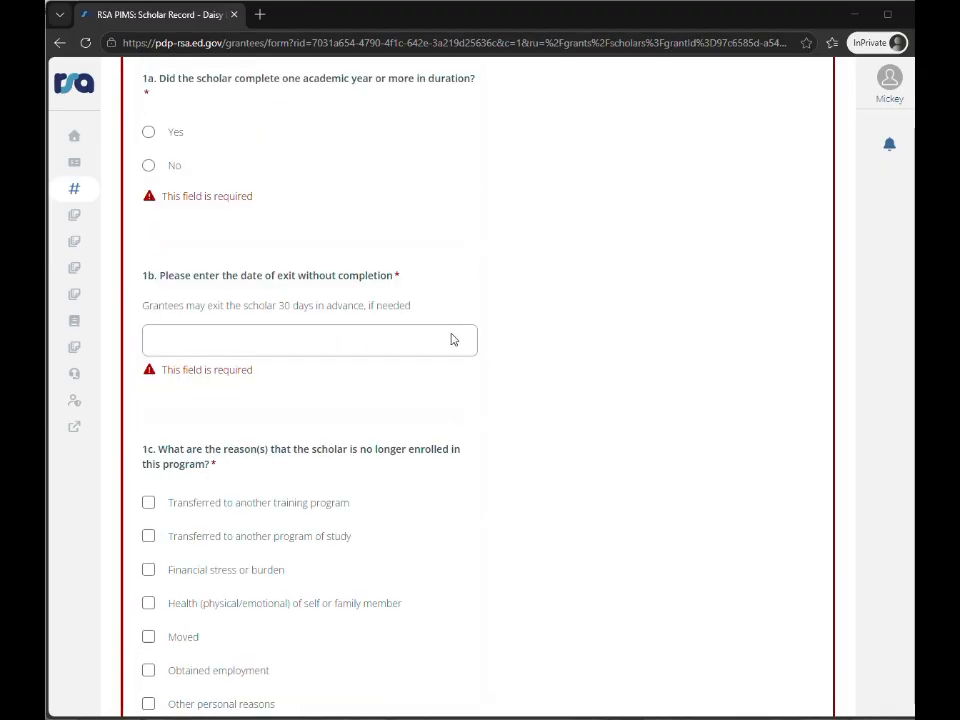
mouse_move(162, 295)
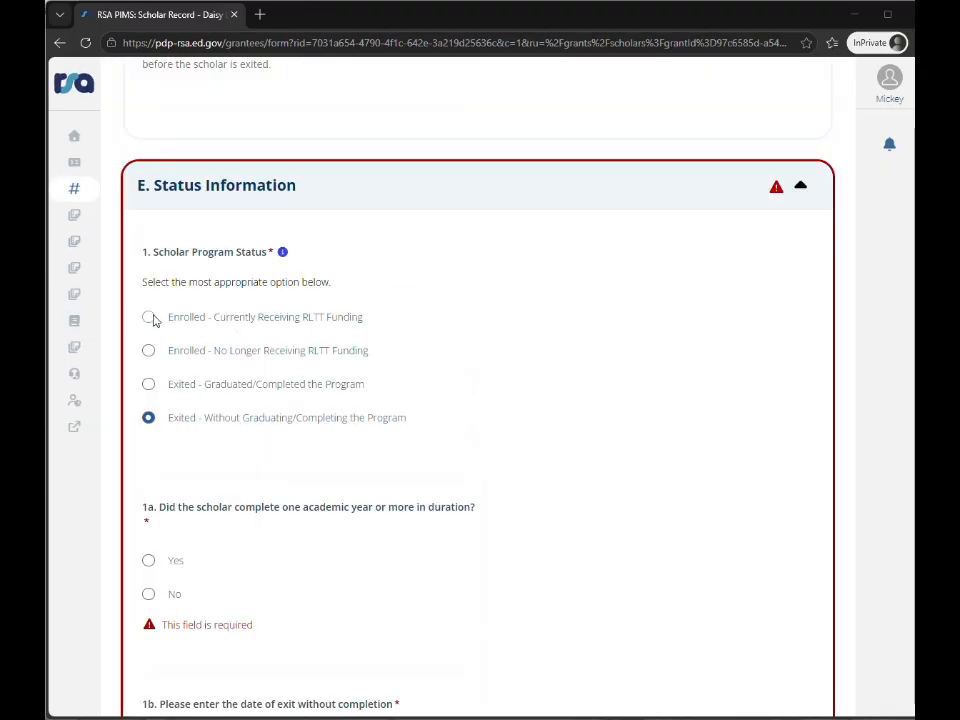
click(148, 317)
Submit the scholar record and verify that all the information provided is true and correct.
scroll(490, 373, down, 3)
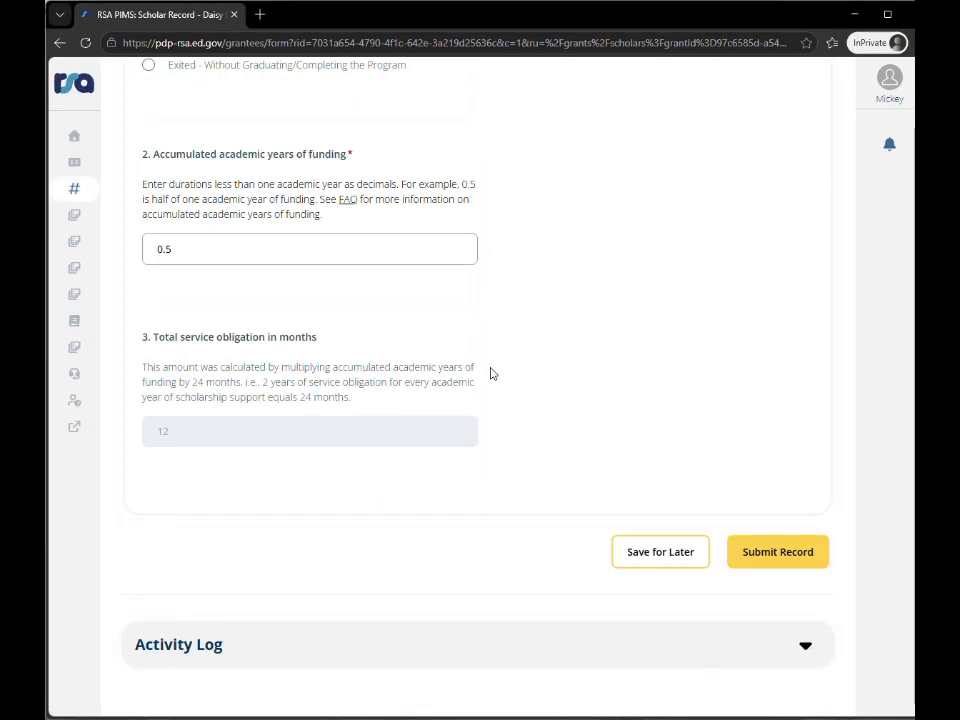
click(780, 554)
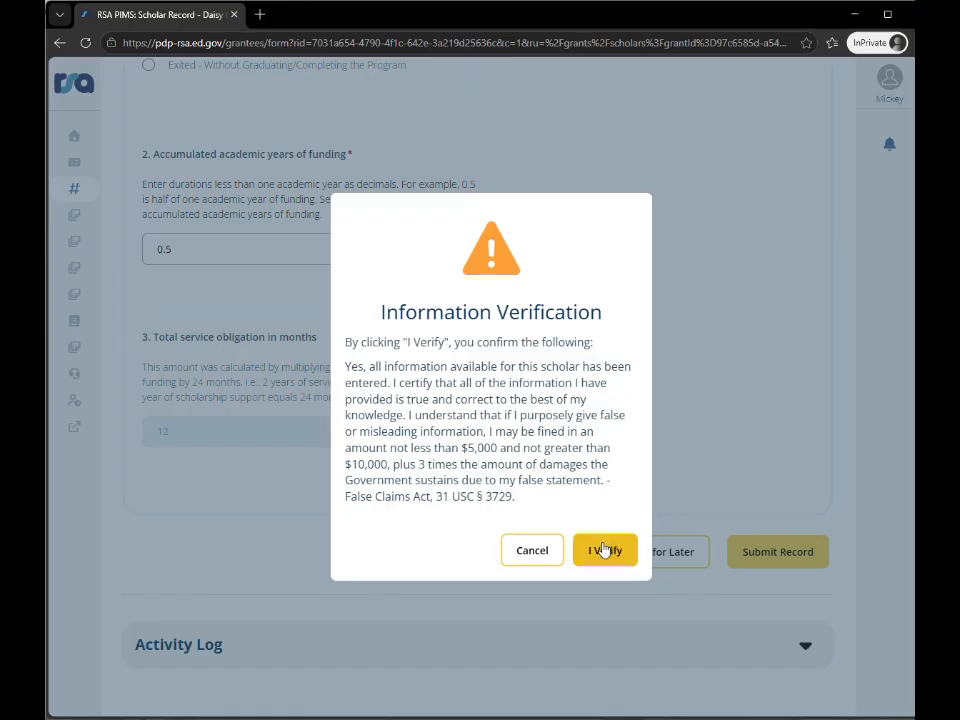
click(604, 548)
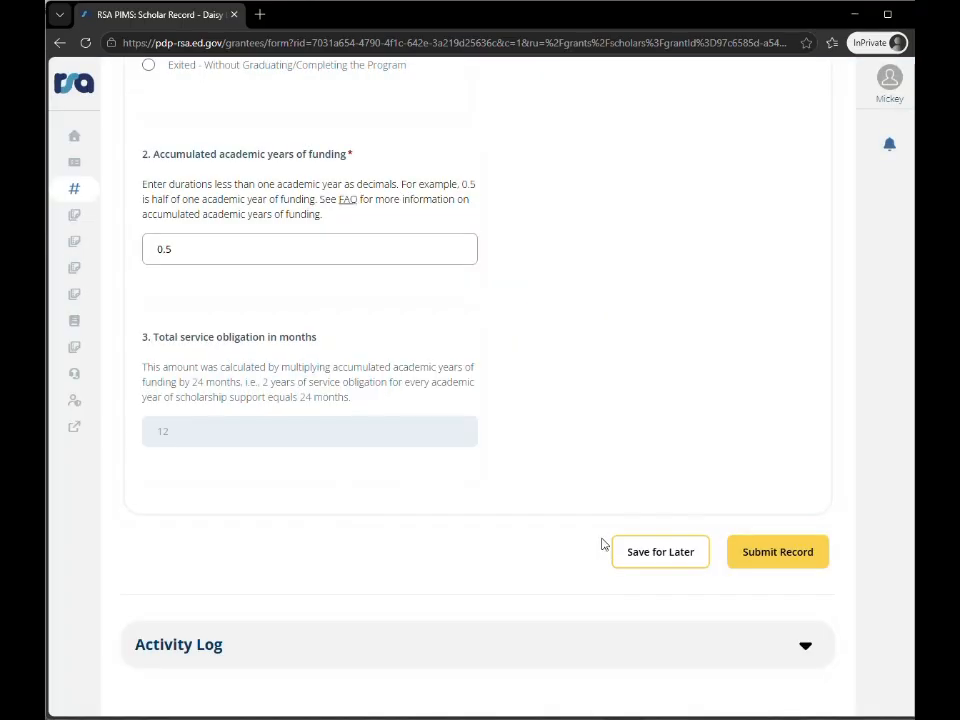